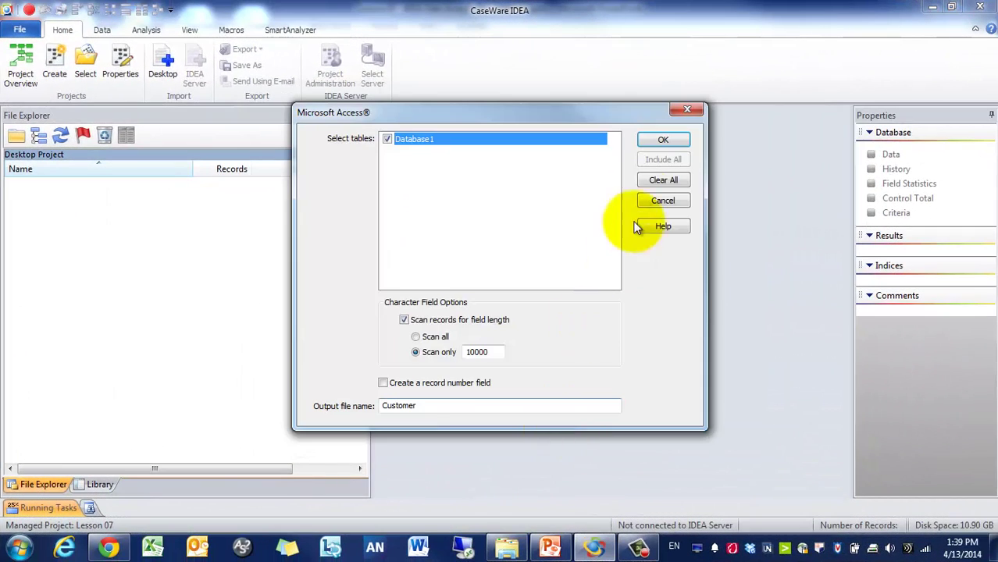
Import the Access table Database1 as Customer, scanning all records for character field length
{"action": "left_click", "coordinate": [448, 336]}
{"action": "left_click", "coordinate": [662, 138]}
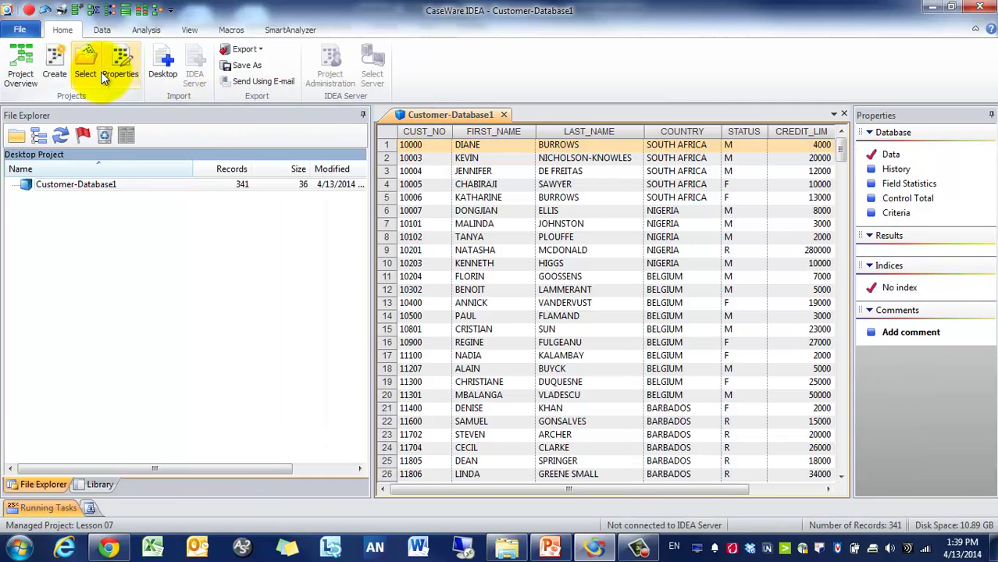
Import the Carbon_Total sheet of CountryEmissions.xls from Excel, using the first row as field names
{"action": "left_click", "coordinate": [166, 62]}
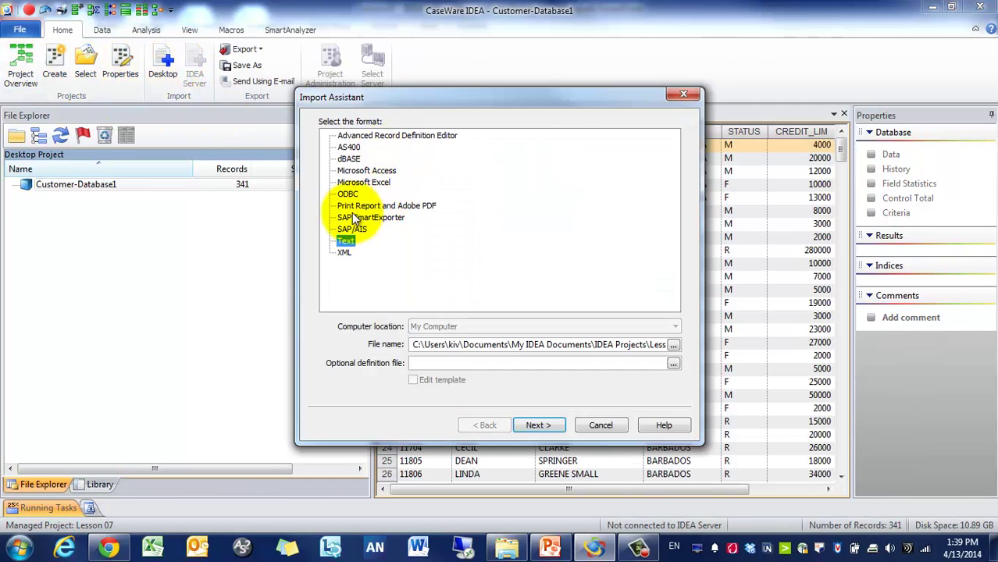
{"action": "left_click", "coordinate": [364, 182]}
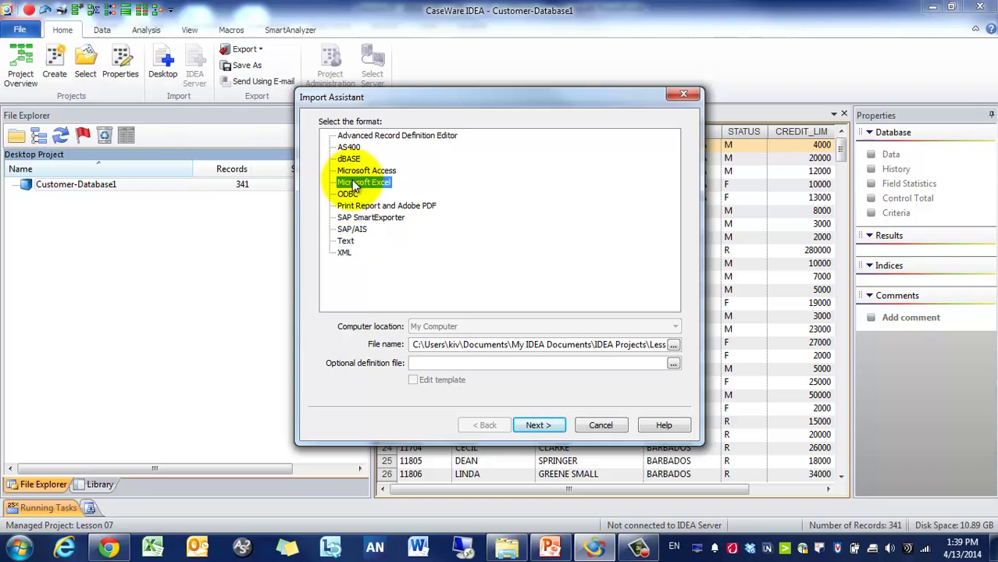
{"action": "left_click", "coordinate": [673, 344]}
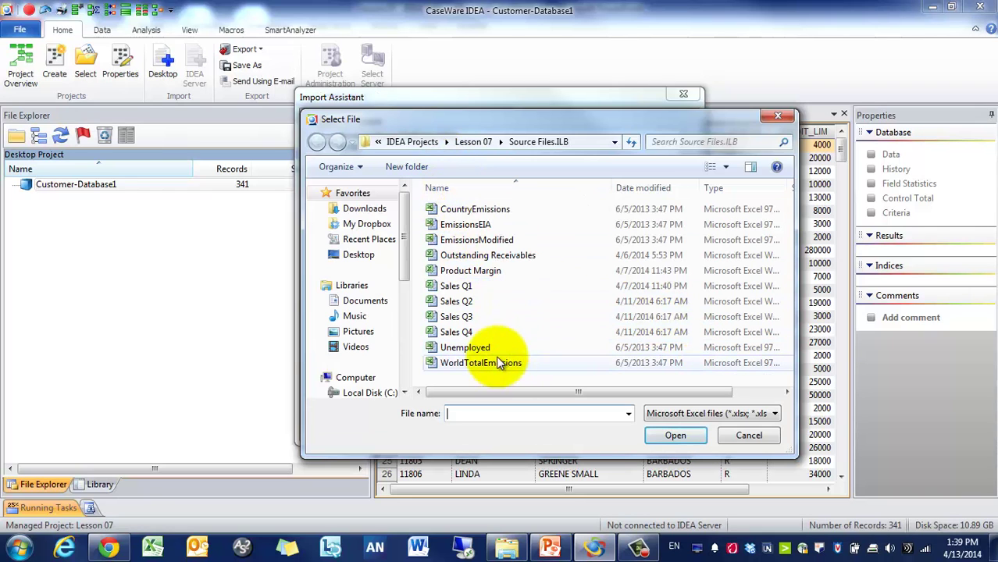
{"action": "left_click", "coordinate": [512, 211]}
{"action": "double_click", "coordinate": [476, 210]}
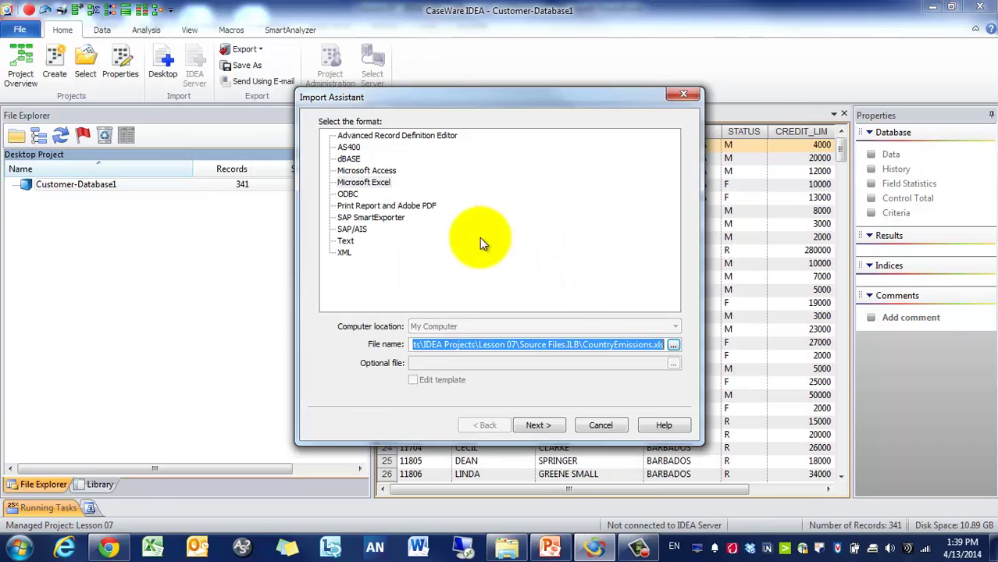
{"action": "left_click", "coordinate": [537, 425]}
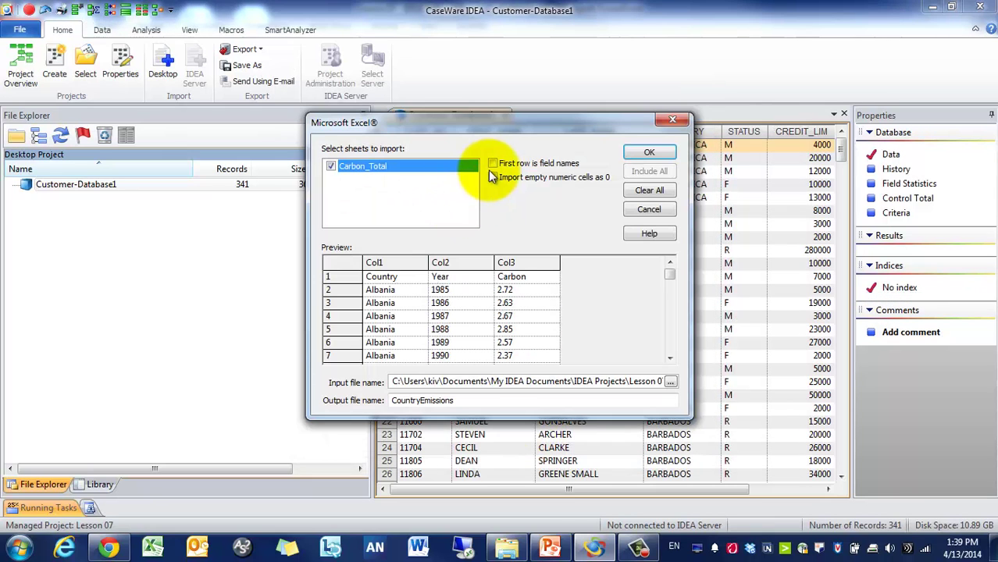
{"action": "left_click", "coordinate": [504, 165]}
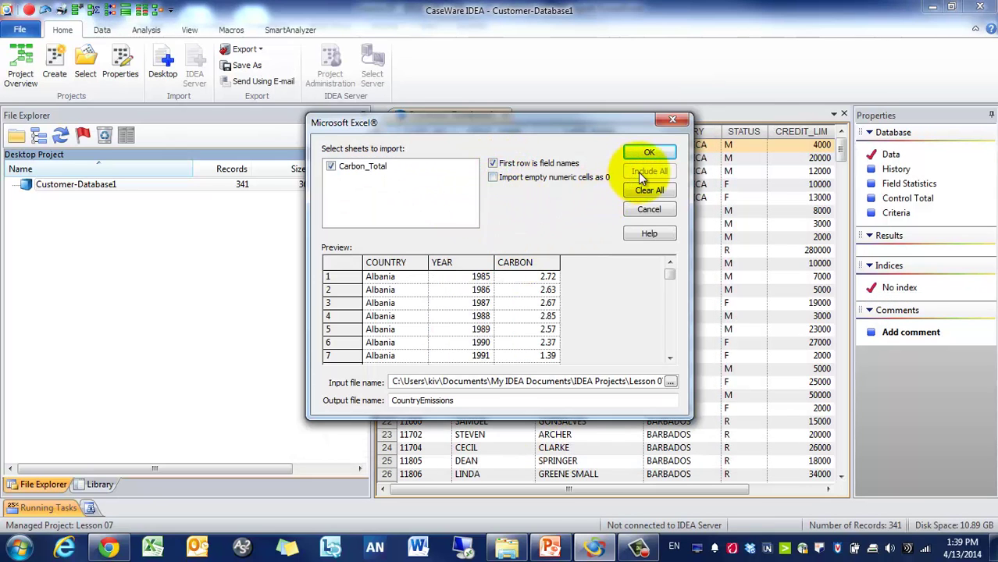
{"action": "left_click", "coordinate": [649, 154]}
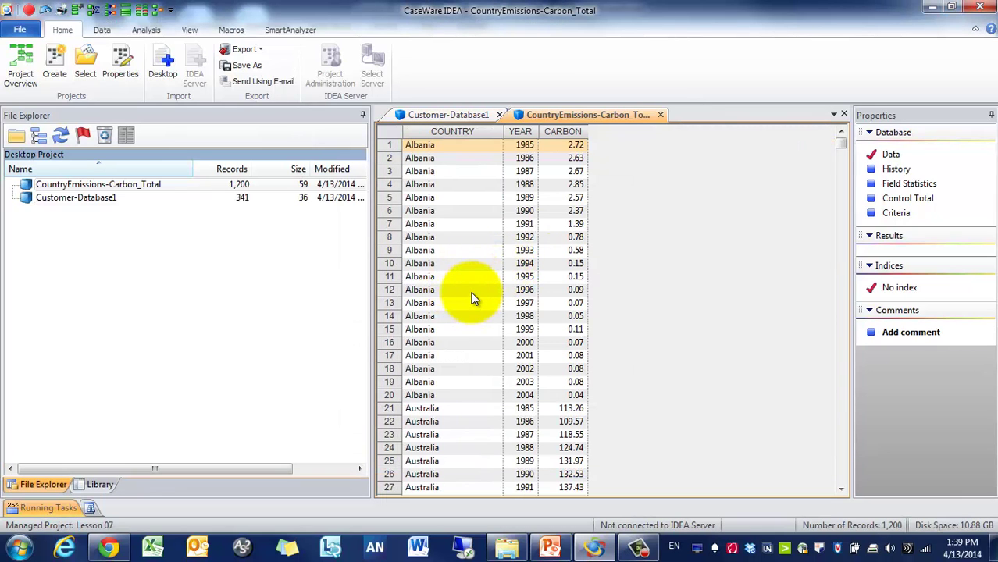
Open the Customer-Database1 and CountryEmissions-Carbon_Total databases from File Explorer
{"action": "double_click", "coordinate": [116, 197]}
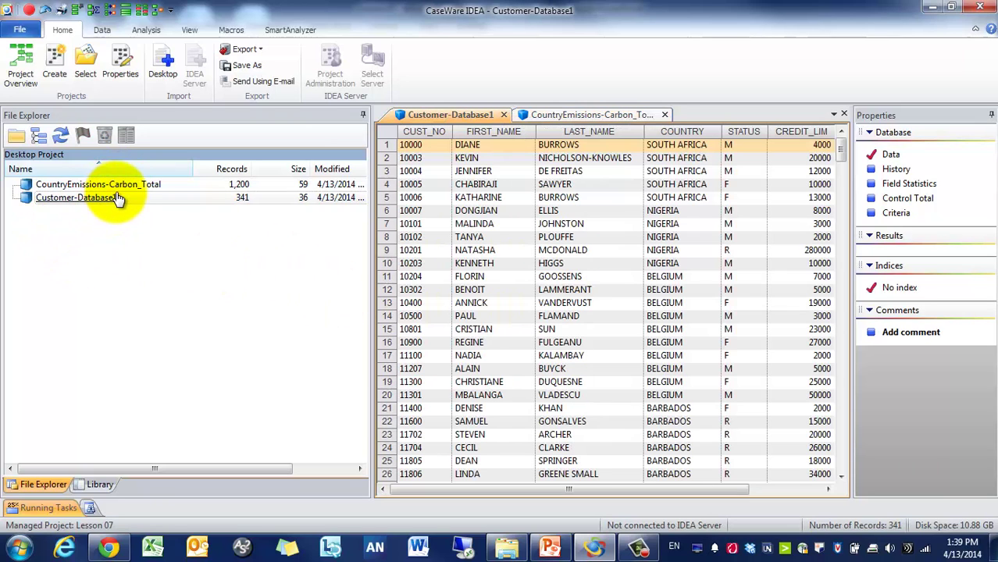
{"action": "double_click", "coordinate": [116, 184]}
{"action": "right_click", "coordinate": [116, 185]}
{"action": "left_click", "coordinate": [124, 96]}
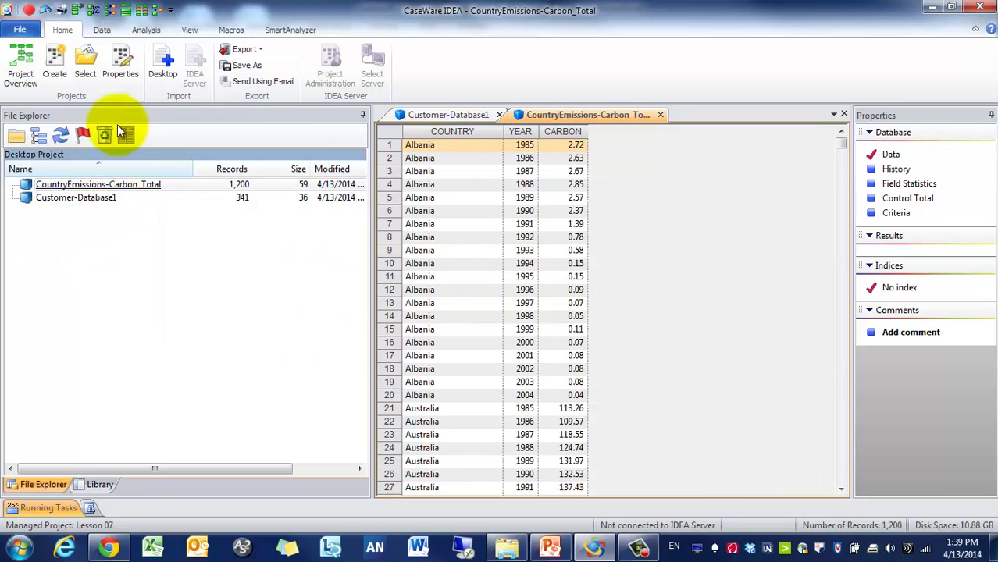
Show the Analysis ribbon commands and make Customer-Database1 the active database
{"action": "left_click", "coordinate": [156, 31]}
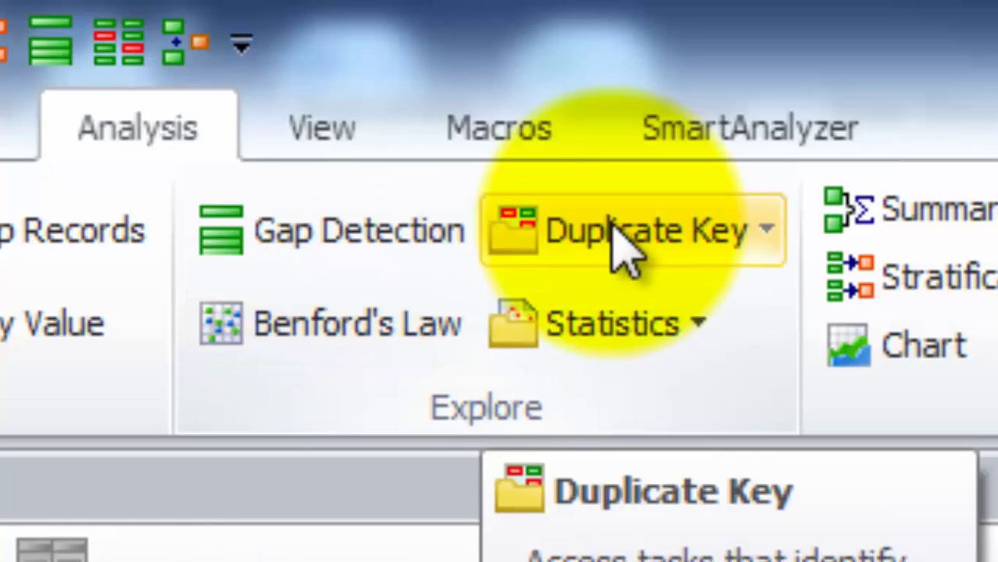
{"action": "left_click", "coordinate": [617, 235]}
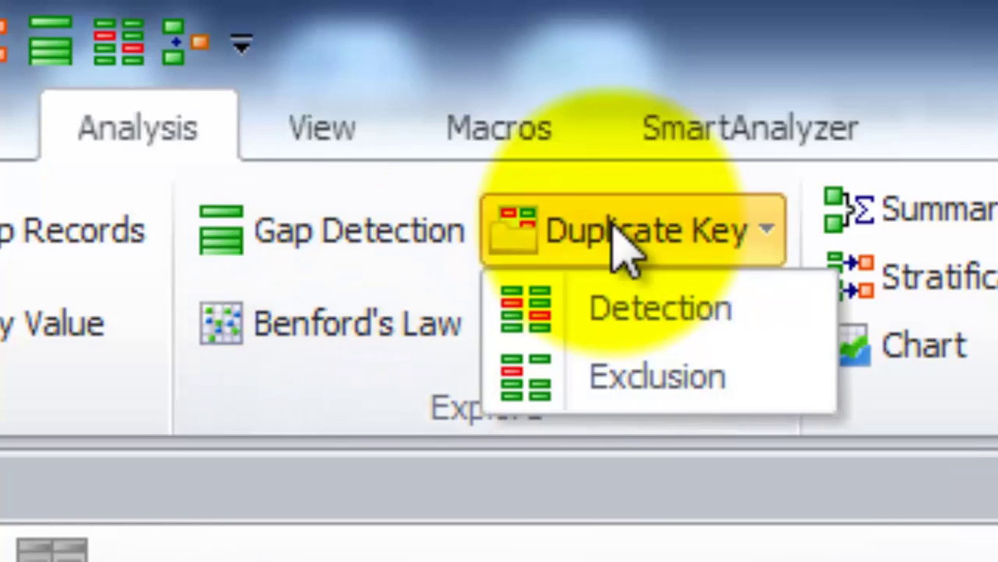
{"action": "left_click", "coordinate": [613, 234]}
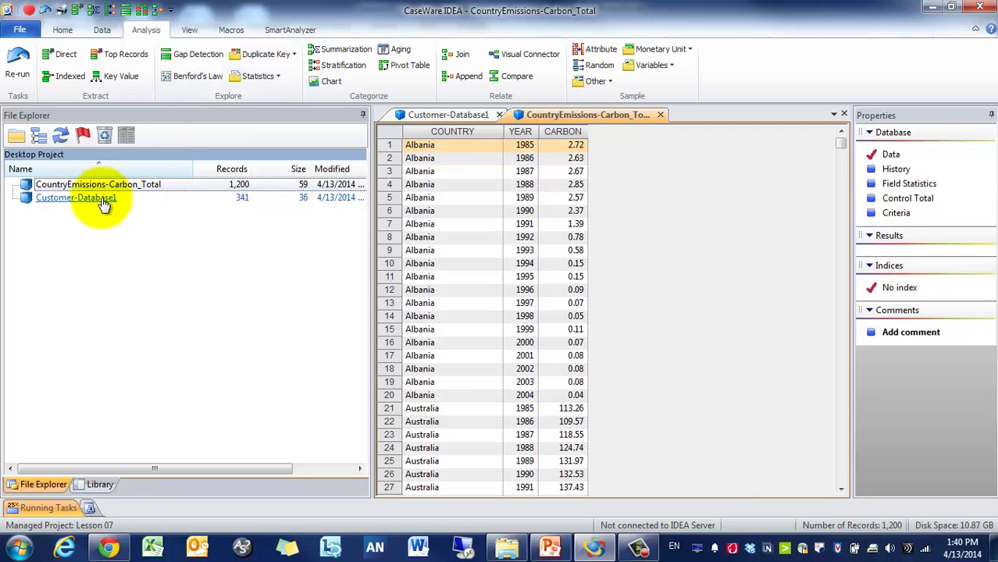
{"action": "left_click", "coordinate": [103, 199]}
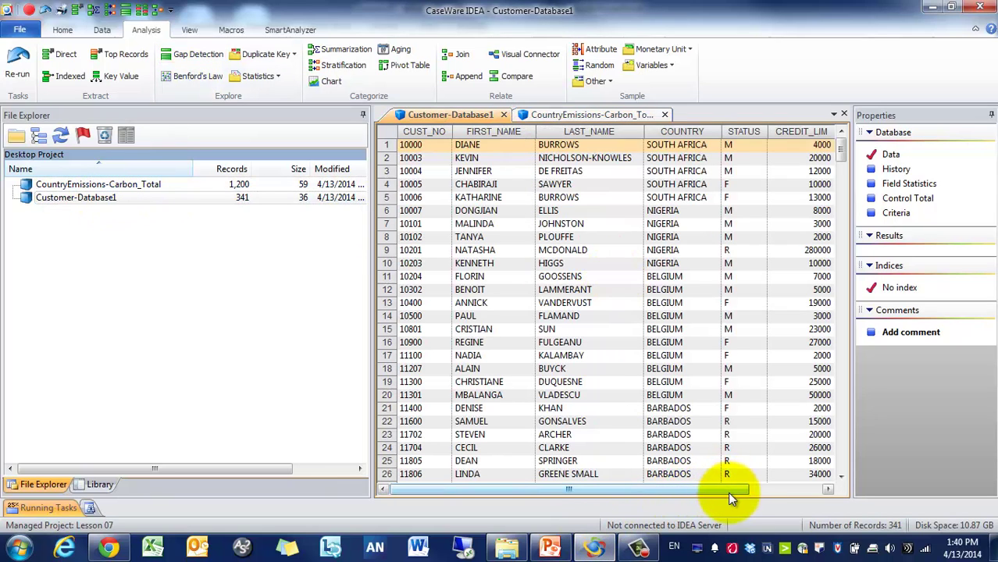
{"action": "left_click_drag", "start_coordinate": [434, 146], "coordinate": [426, 344]}
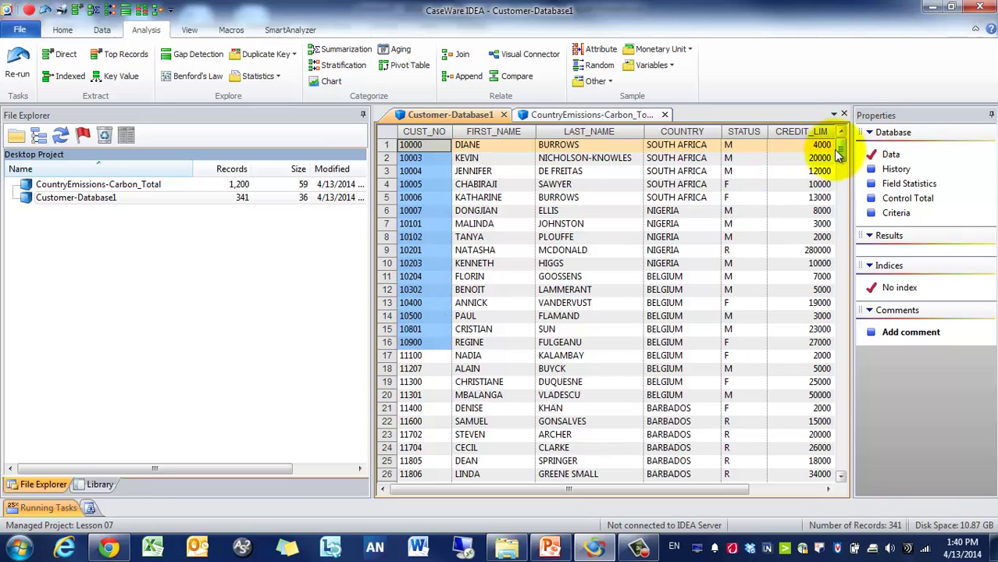
{"action": "left_click_drag", "start_coordinate": [840, 152], "coordinate": [842, 257]}
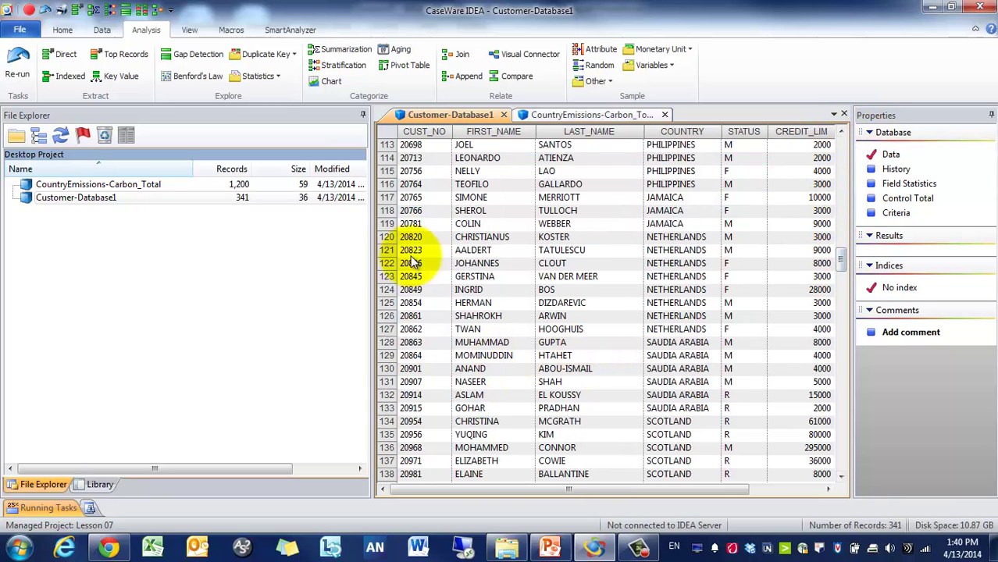
{"action": "scroll", "coordinate": [843, 294], "scroll_direction": "down", "scroll_amount": 15}
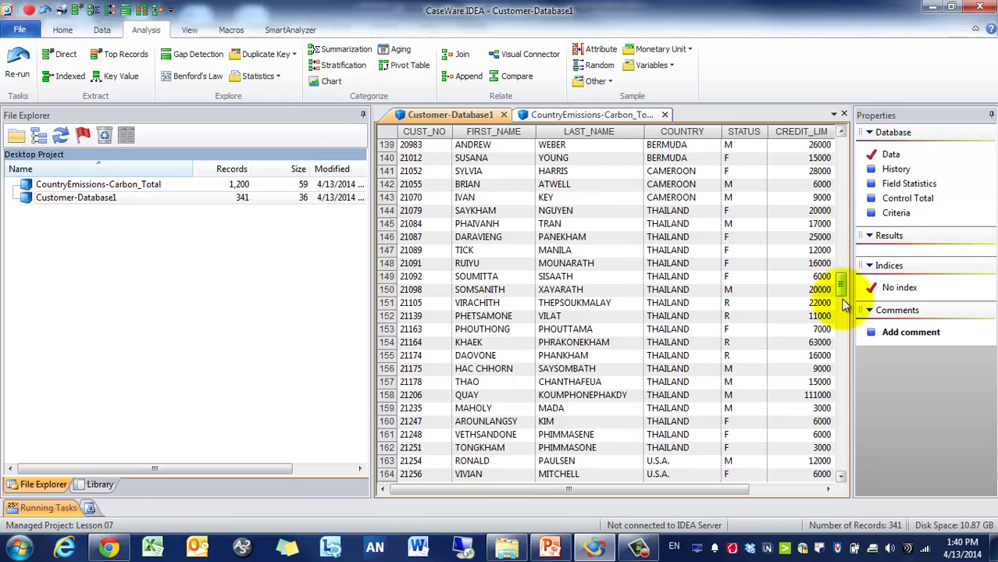
{"action": "left_click", "coordinate": [844, 450]}
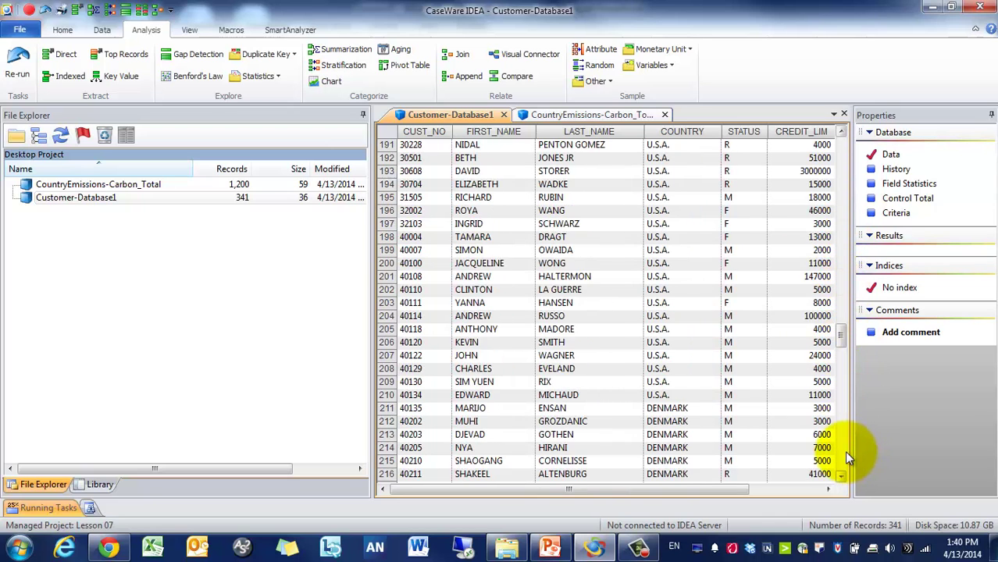
{"action": "left_click", "coordinate": [844, 451]}
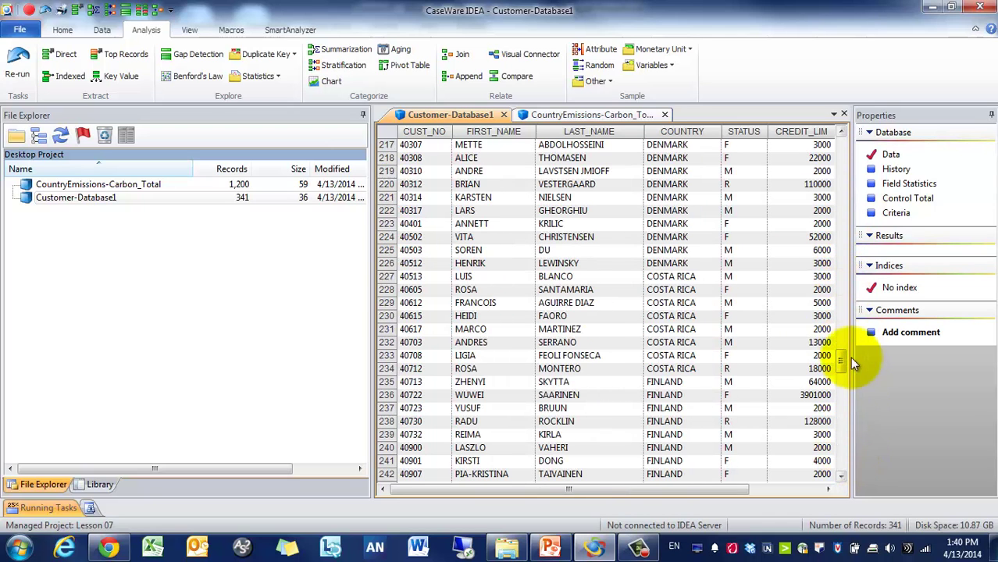
{"action": "left_click", "coordinate": [842, 145]}
{"action": "left_click", "coordinate": [843, 150]}
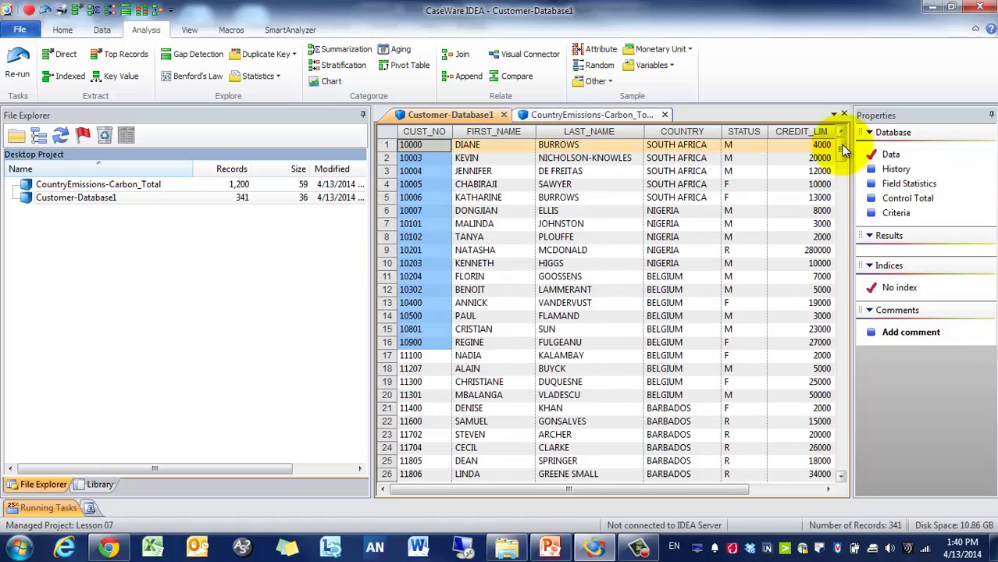
{"action": "left_click", "coordinate": [414, 184]}
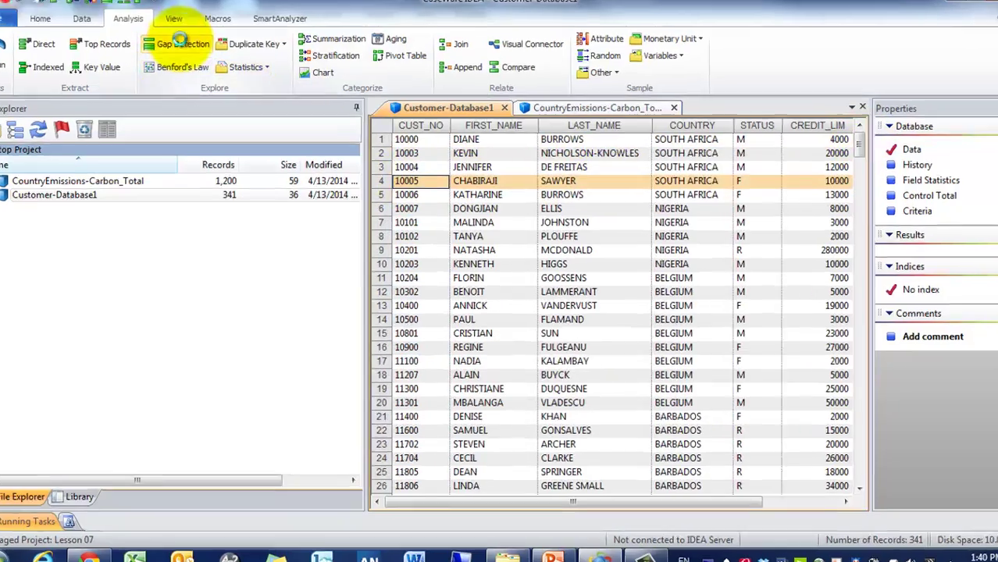
Run Gap Detection on CUST_NO with mask NNNNN, creating only the Gap Detection result
{"action": "left_click", "coordinate": [195, 54]}
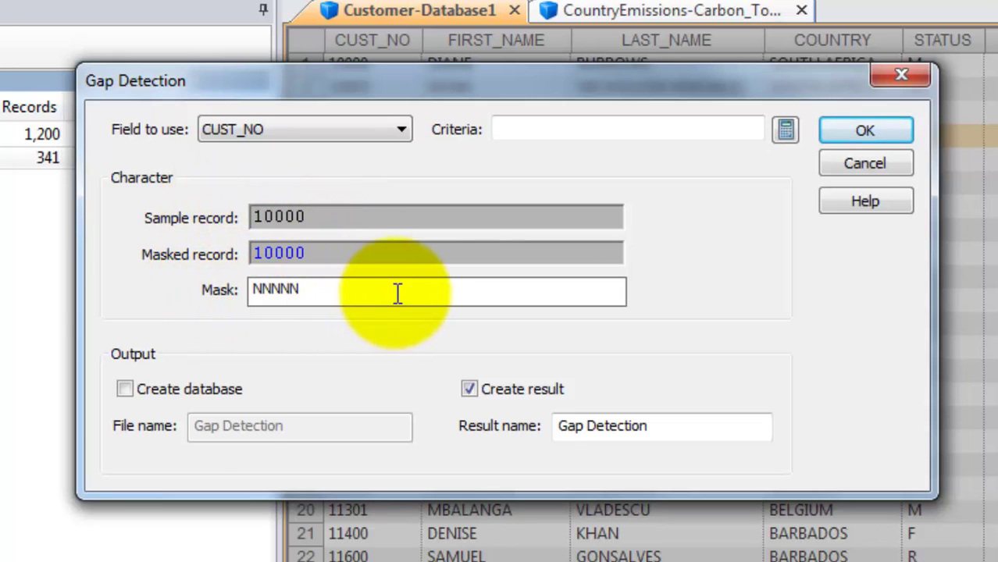
{"action": "left_click", "coordinate": [200, 388]}
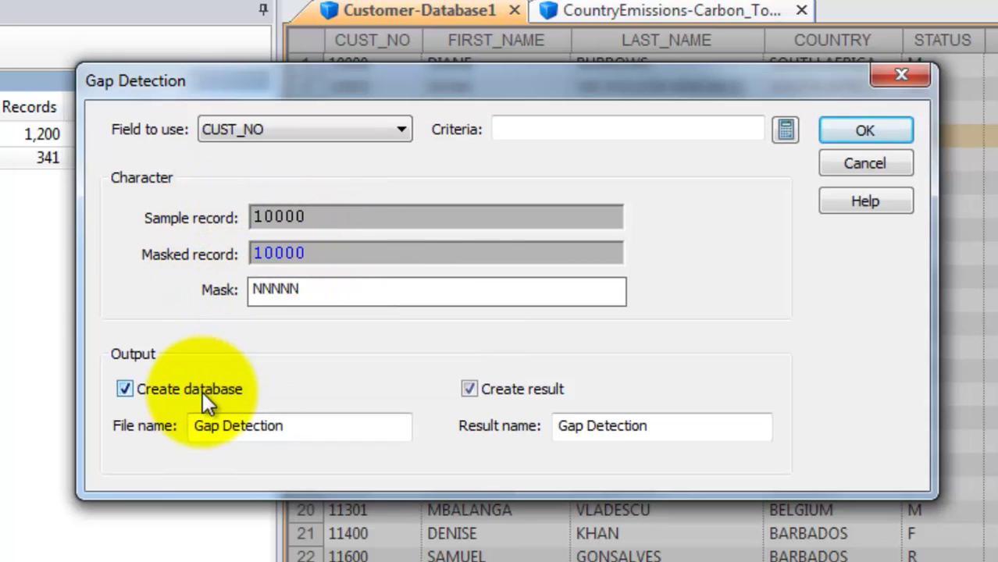
{"action": "left_click", "coordinate": [214, 397]}
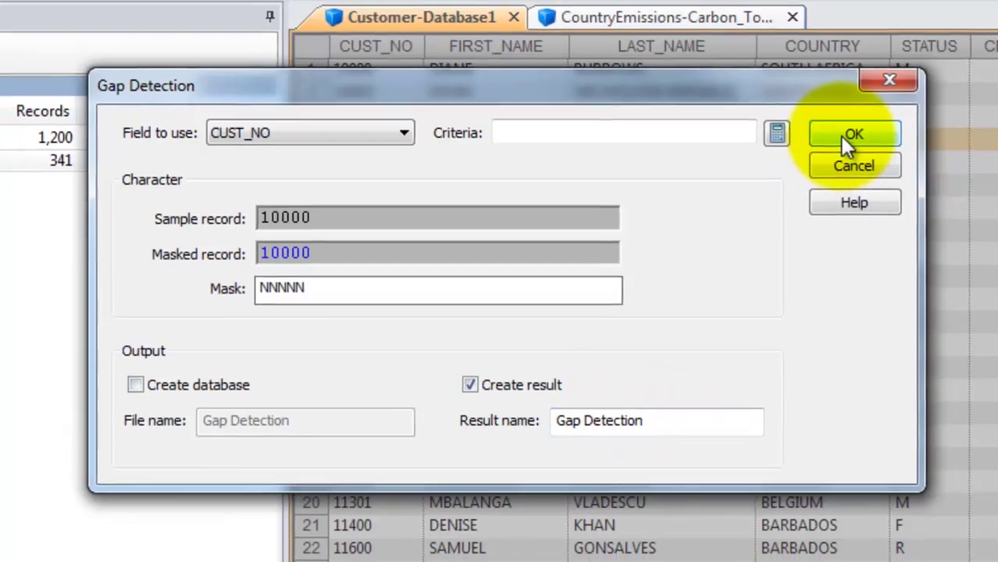
{"action": "left_click", "coordinate": [848, 135]}
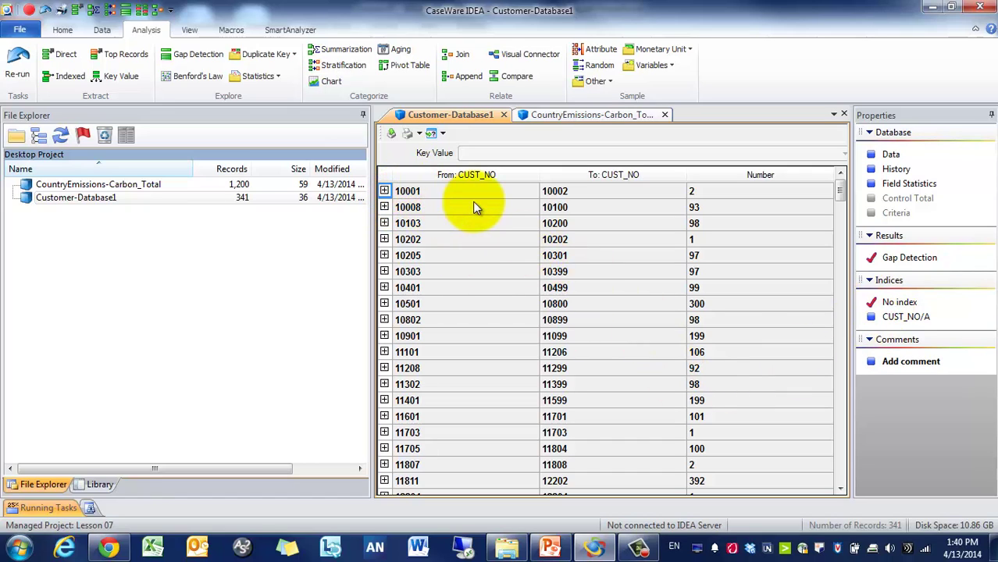
Expand and collapse the 10001–10002 and 10008 gap ranges to inspect the missing numbers
{"action": "left_click", "coordinate": [559, 195]}
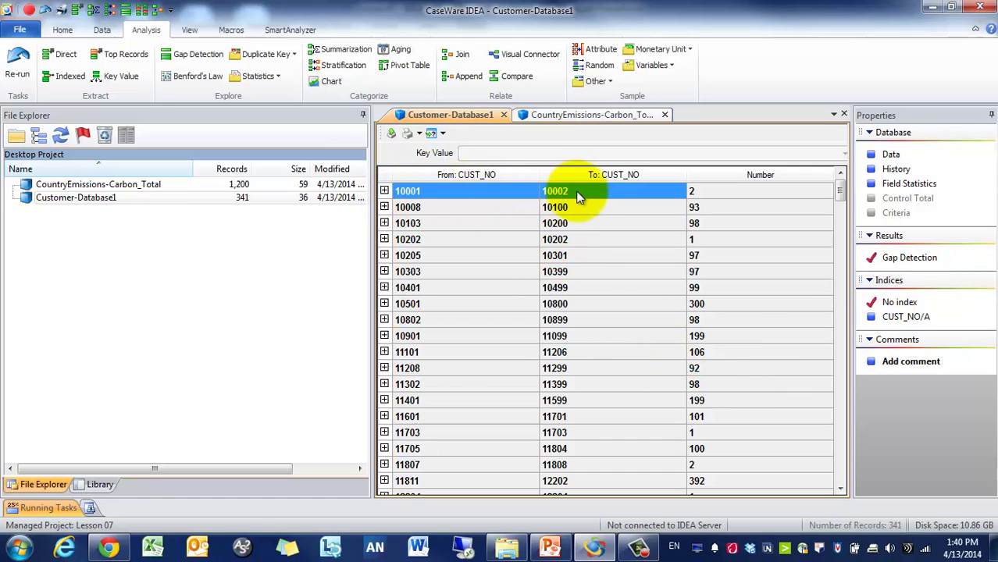
{"action": "left_click", "coordinate": [384, 191]}
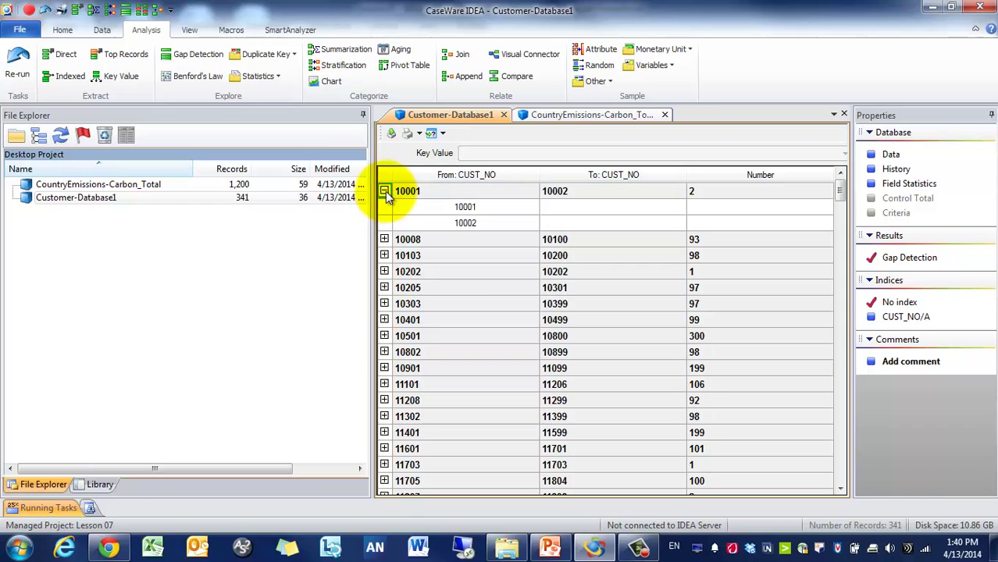
{"action": "left_click", "coordinate": [384, 191]}
{"action": "left_click", "coordinate": [384, 207]}
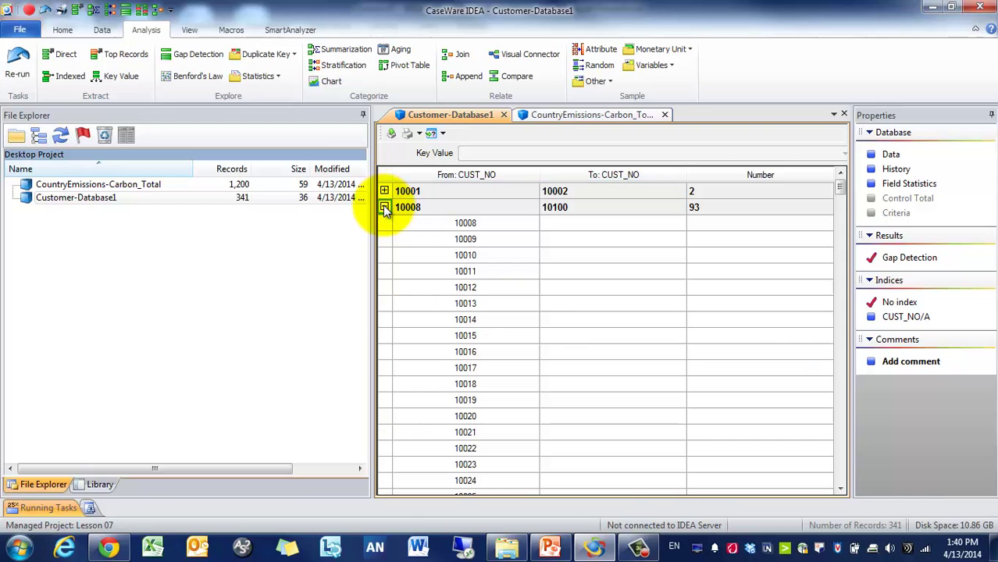
{"action": "left_click", "coordinate": [384, 207]}
Switch back to Customer-Database1's data view and bring up the Duplicate Key task choices
{"action": "left_click_drag", "start_coordinate": [492, 207], "coordinate": [690, 316]}
{"action": "mouse_move", "coordinate": [845, 188]}
{"action": "left_mouse_down"}
{"action": "mouse_move", "coordinate": [855, 469]}
{"action": "mouse_move", "coordinate": [862, 185]}
{"action": "left_mouse_up"}
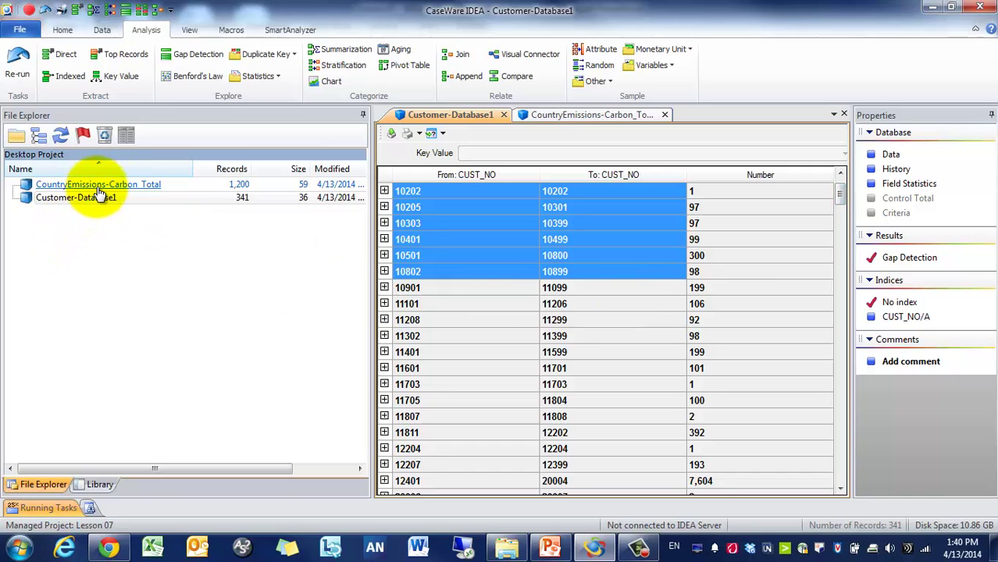
{"action": "left_click", "coordinate": [891, 155]}
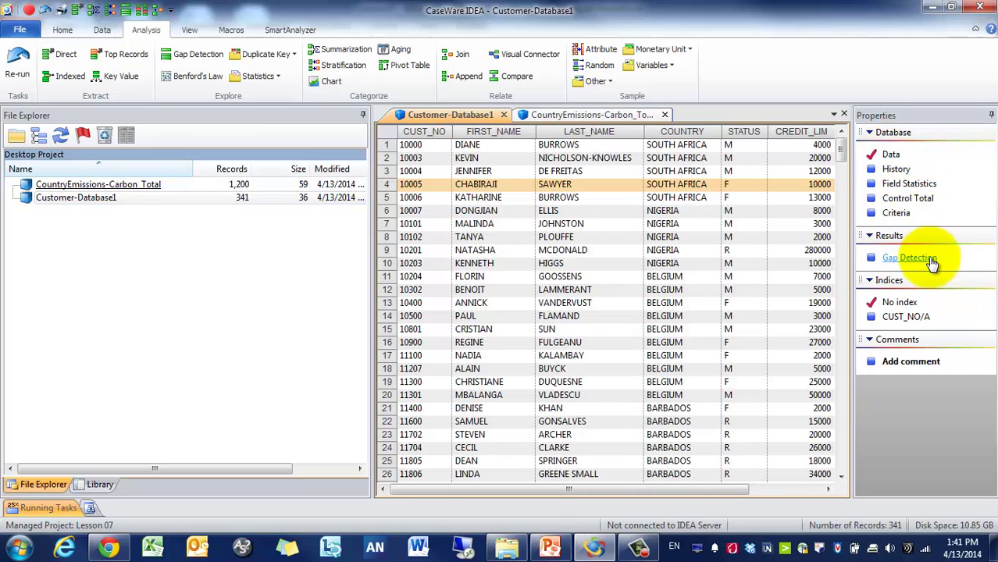
{"action": "left_click", "coordinate": [270, 59]}
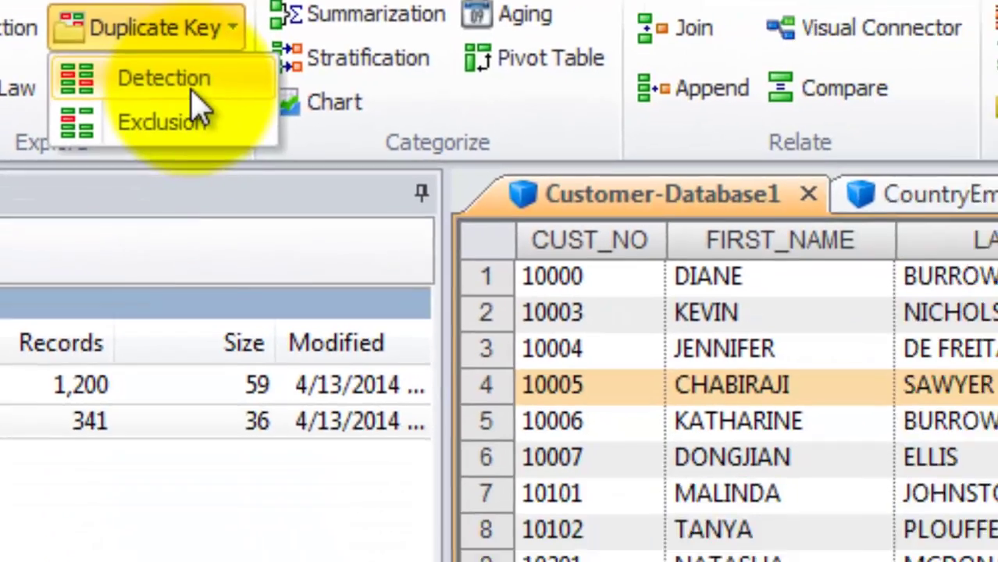
Run Duplicate Key Detection on CUST_NO ascending, saving output as Duplicate Customer Number
{"action": "left_click", "coordinate": [303, 233]}
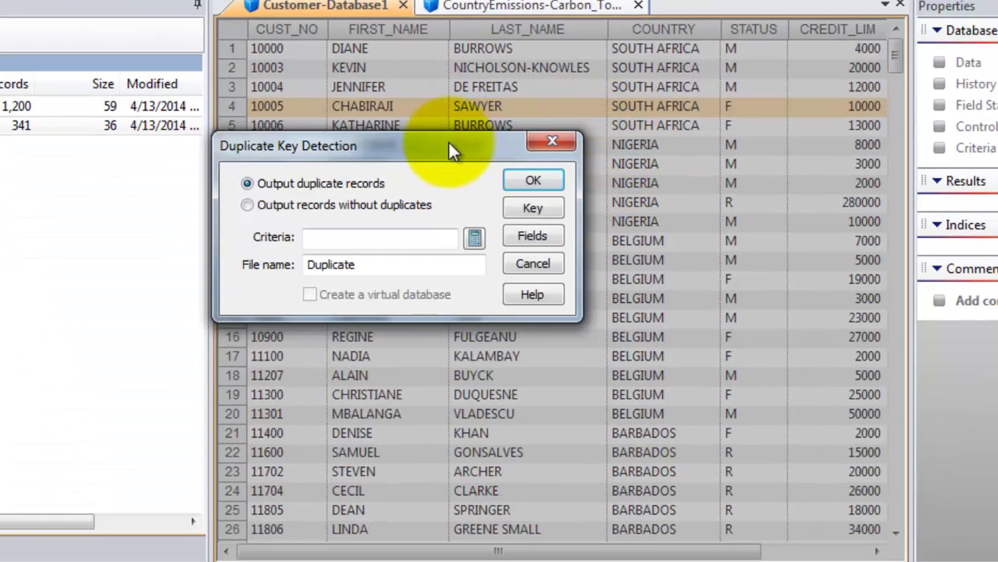
{"action": "left_click_drag", "start_coordinate": [449, 150], "coordinate": [622, 148]}
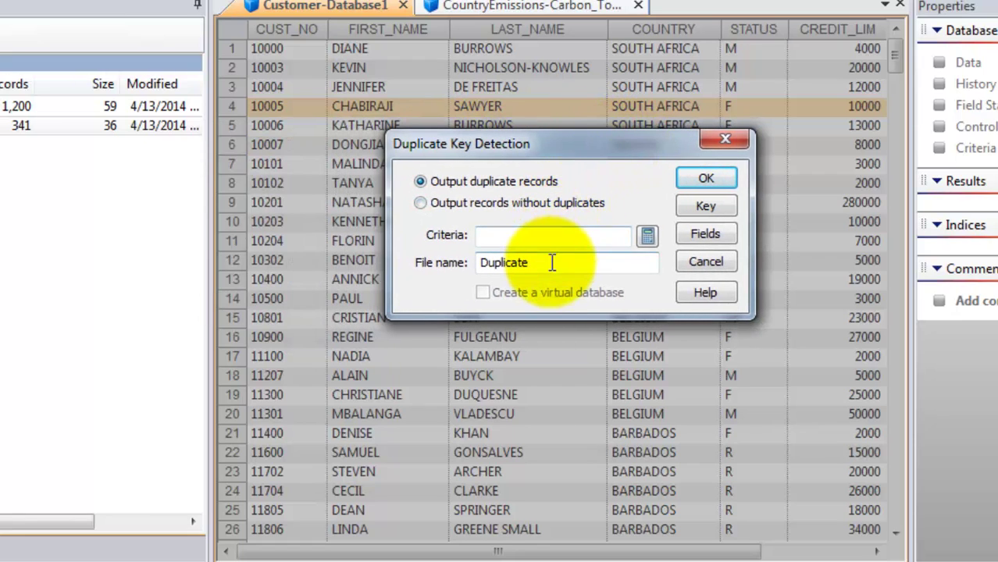
{"action": "left_click", "coordinate": [695, 206]}
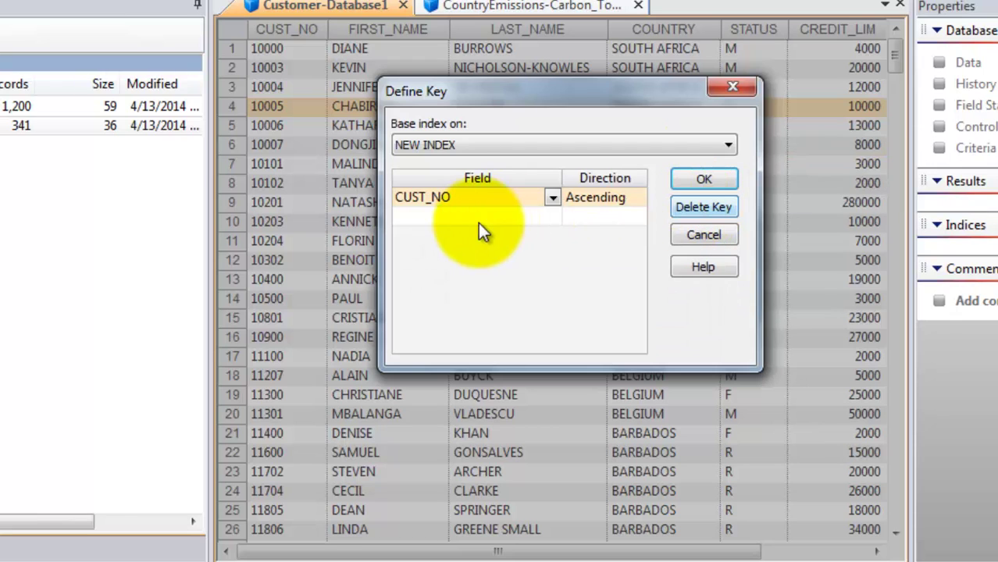
{"action": "left_click", "coordinate": [708, 181]}
{"action": "left_click_drag", "start_coordinate": [588, 263], "coordinate": [297, 270]}
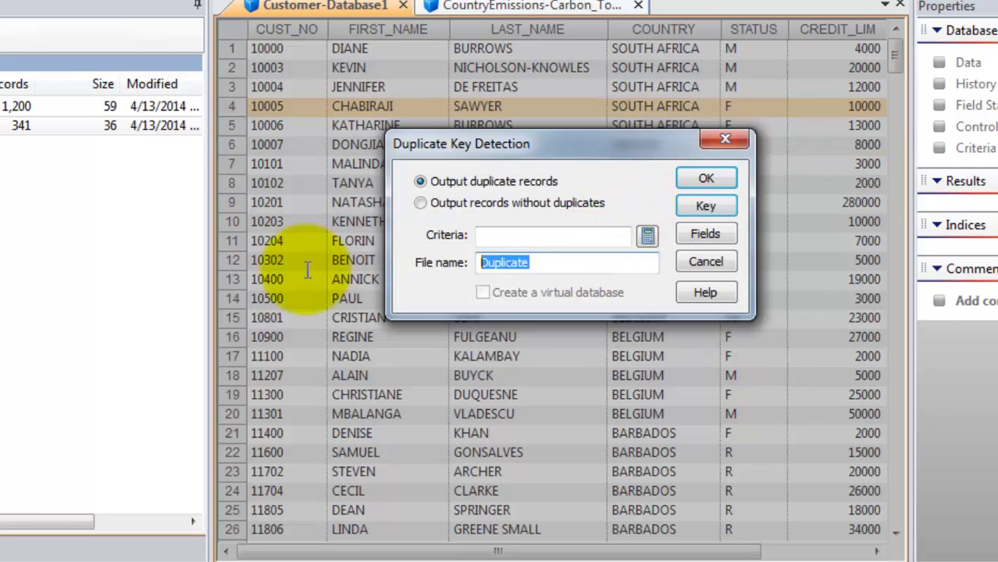
{"action": "key", "text": "End"}
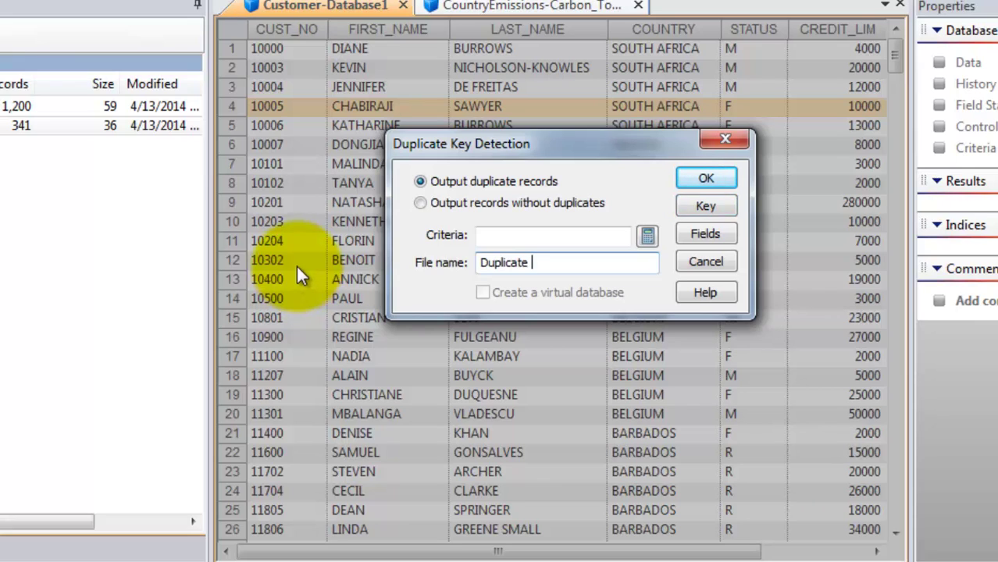
{"action": "type", "text": "Customer Number"}
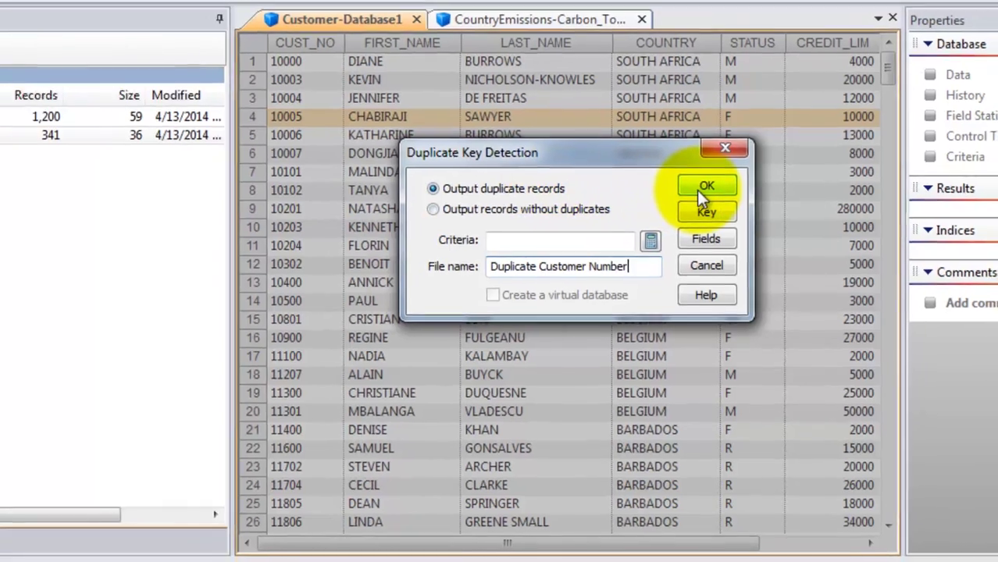
{"action": "left_click", "coordinate": [702, 181]}
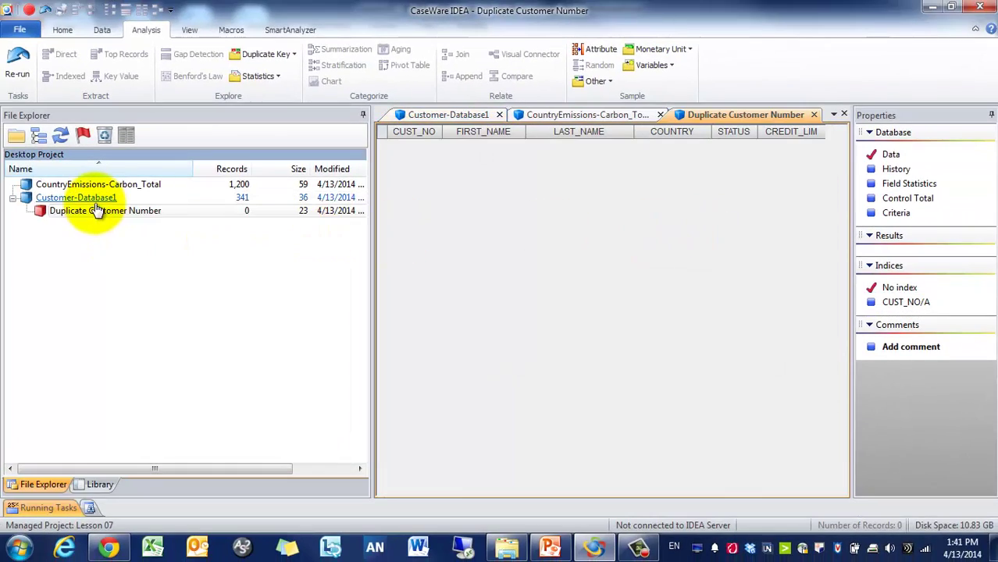
Reopen Customer-Database1 and set up Duplicate Key Detection keyed on LAST_NAME and COUNTRY
{"action": "double_click", "coordinate": [43, 198]}
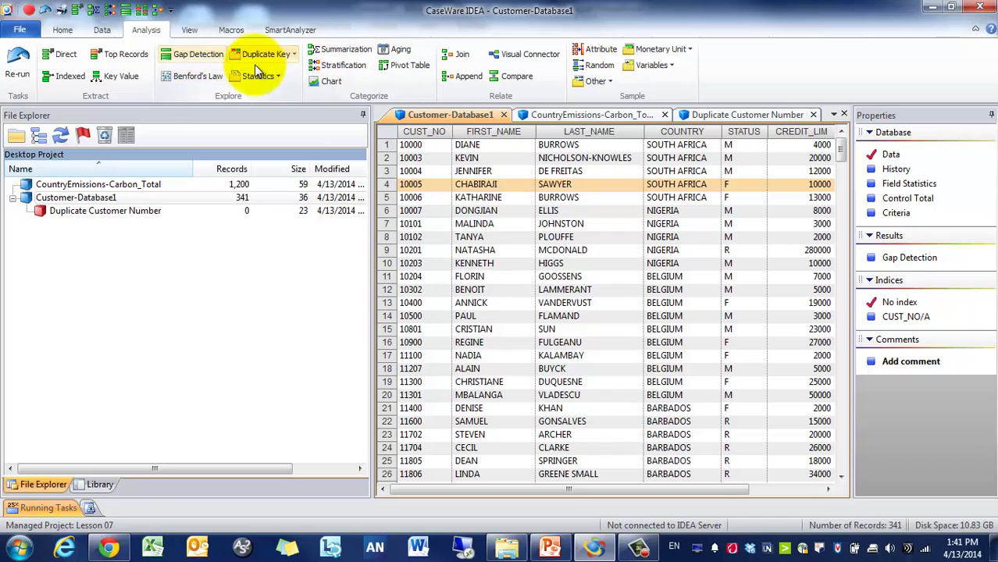
{"action": "left_click", "coordinate": [261, 57]}
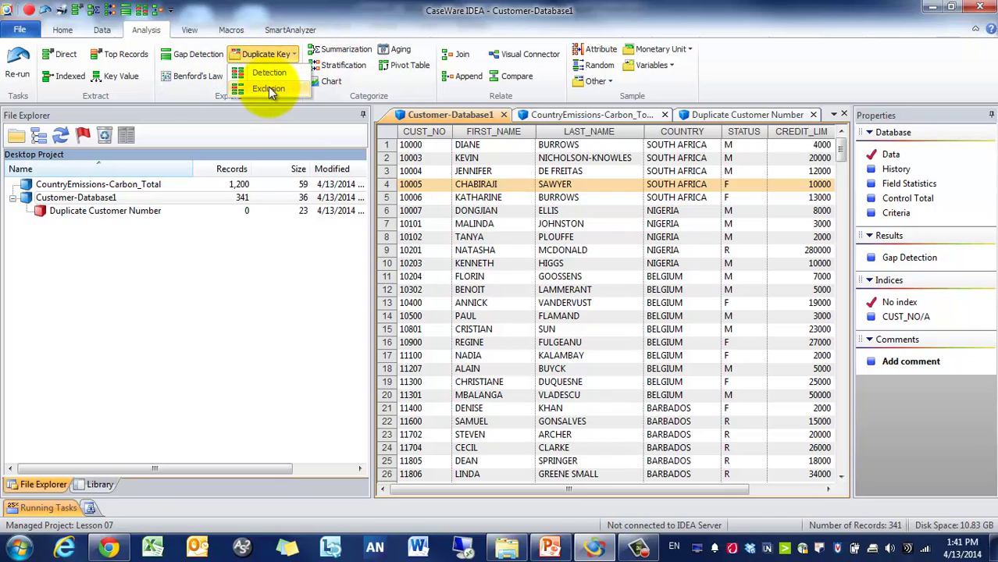
{"action": "left_click", "coordinate": [268, 76]}
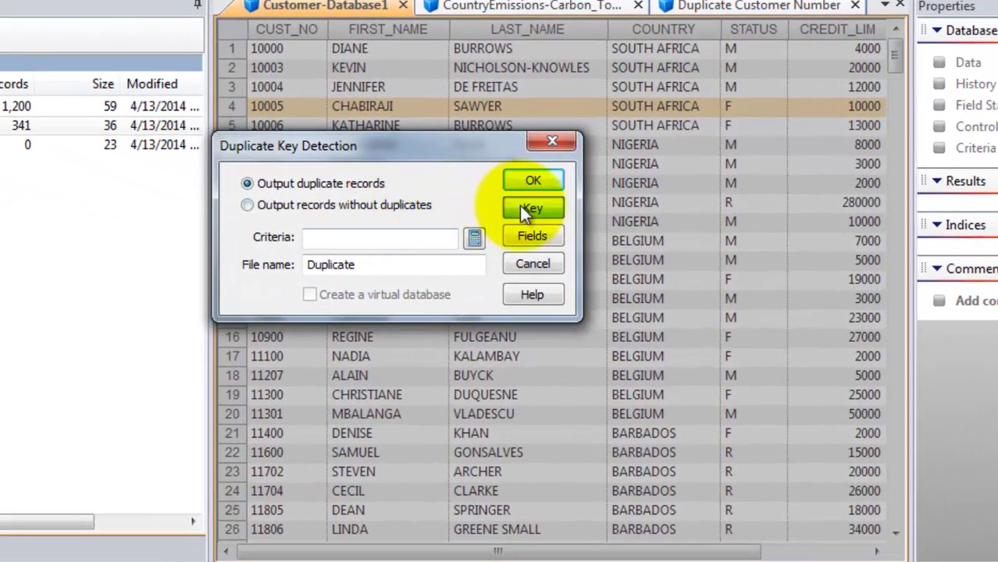
{"action": "left_click", "coordinate": [554, 225]}
{"action": "left_click", "coordinate": [321, 206]}
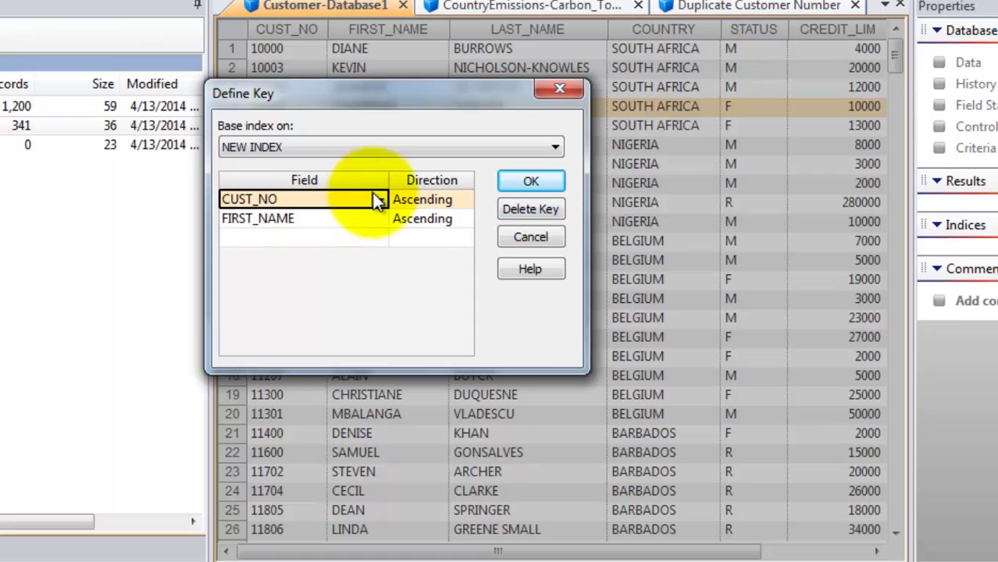
{"action": "left_click", "coordinate": [378, 200]}
{"action": "left_click", "coordinate": [345, 218]}
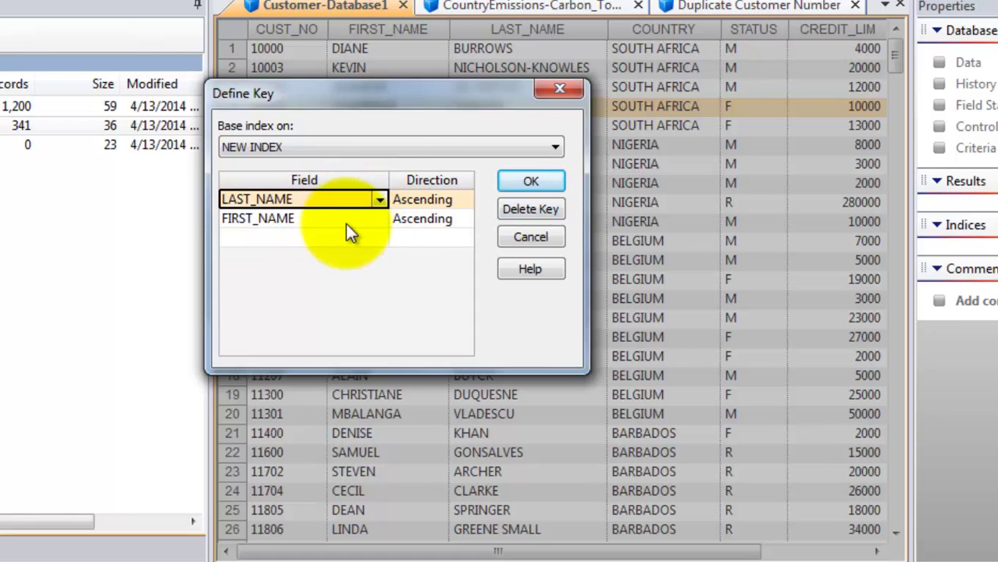
{"action": "left_click", "coordinate": [379, 221]}
{"action": "left_click", "coordinate": [379, 220]}
{"action": "left_click", "coordinate": [328, 251]}
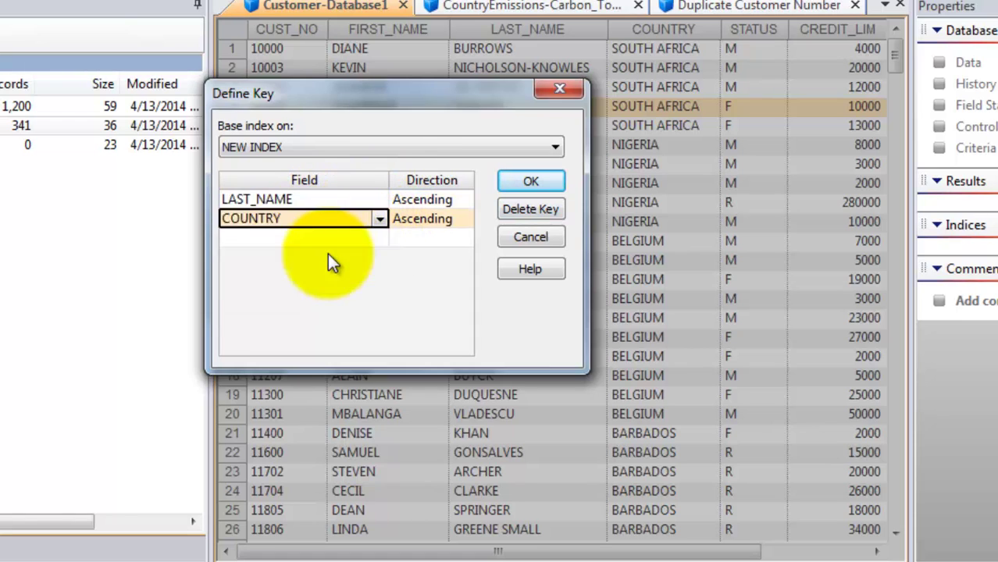
{"action": "left_click", "coordinate": [528, 186]}
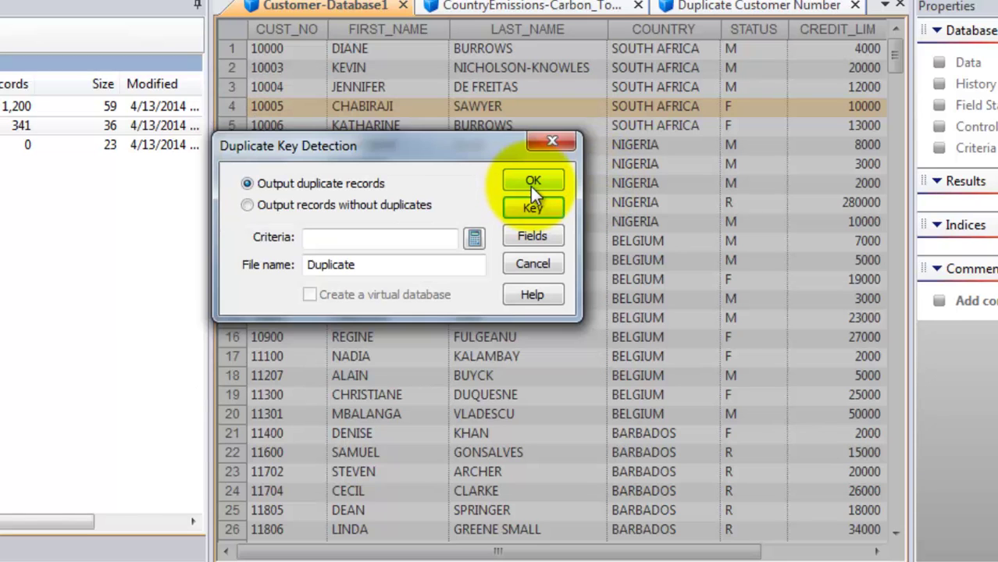
Name the output Duplicate Last Name Country and run the check
{"action": "double_click", "coordinate": [394, 258]}
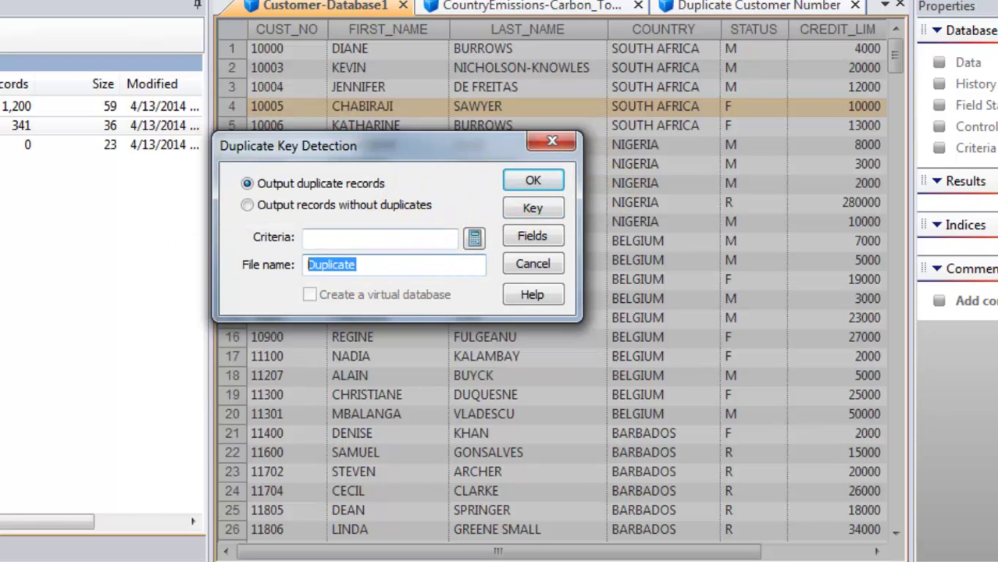
{"action": "type", "text": "Duplicate"}
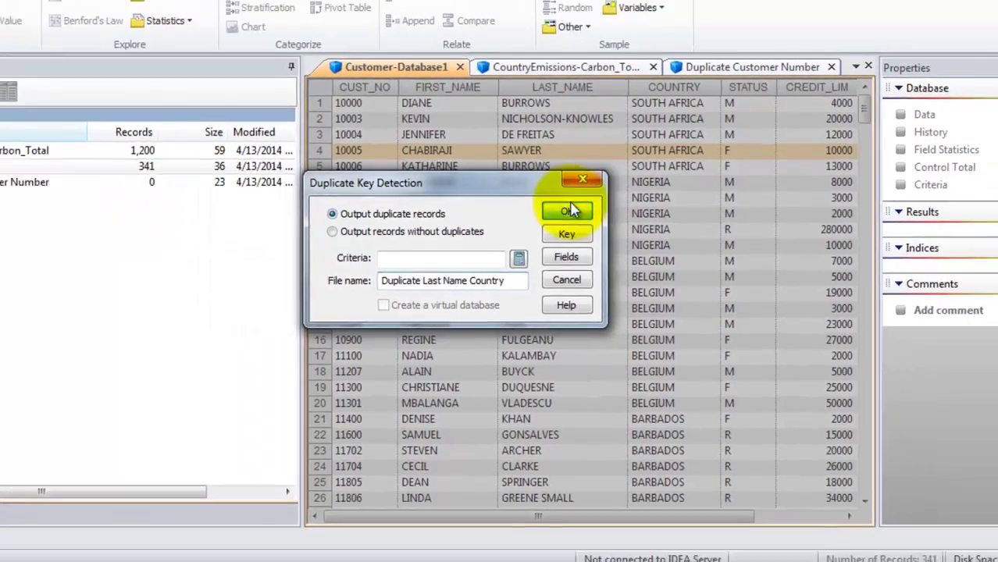
{"action": "left_click", "coordinate": [567, 211]}
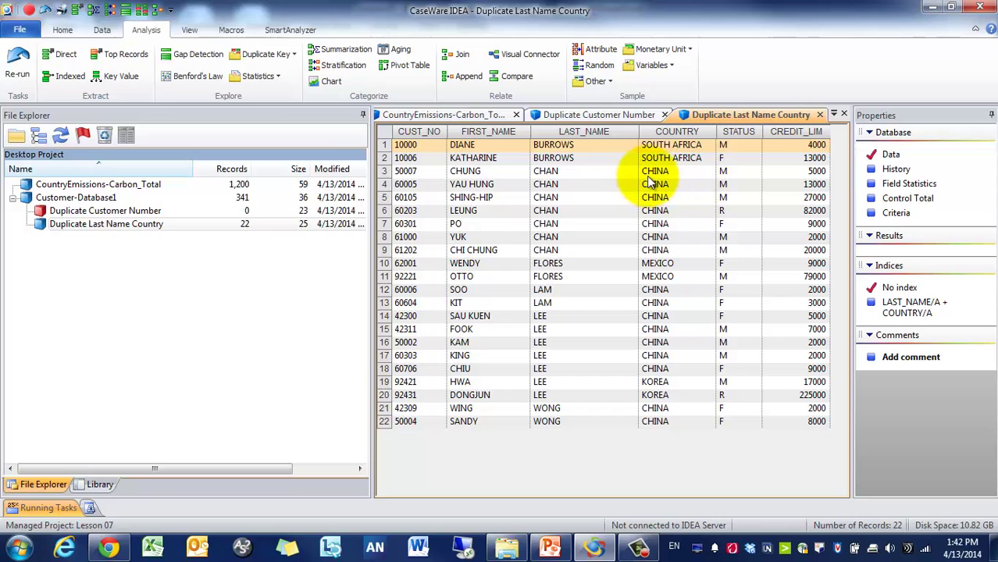
Select the LEE and CHAN duplicate rows for review, then reopen Customer-Database1
{"action": "left_click_drag", "start_coordinate": [655, 303], "coordinate": [479, 420]}
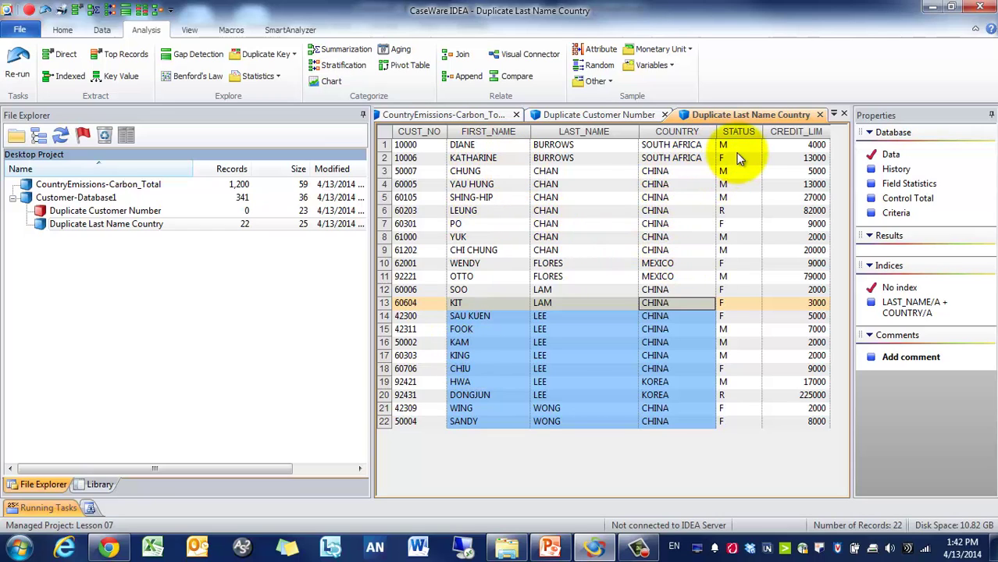
{"action": "left_click_drag", "start_coordinate": [738, 158], "coordinate": [523, 254]}
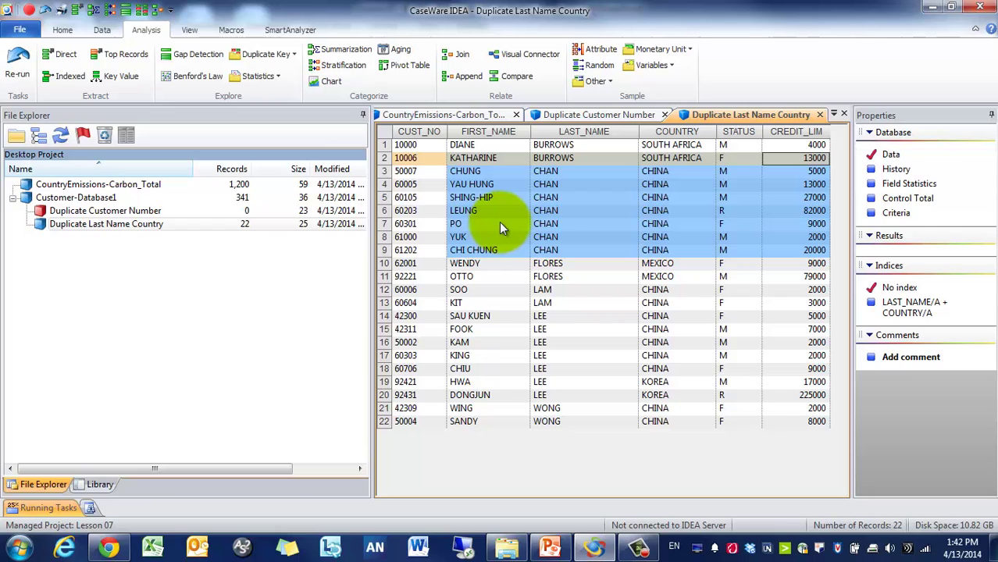
{"action": "left_click", "coordinate": [82, 199]}
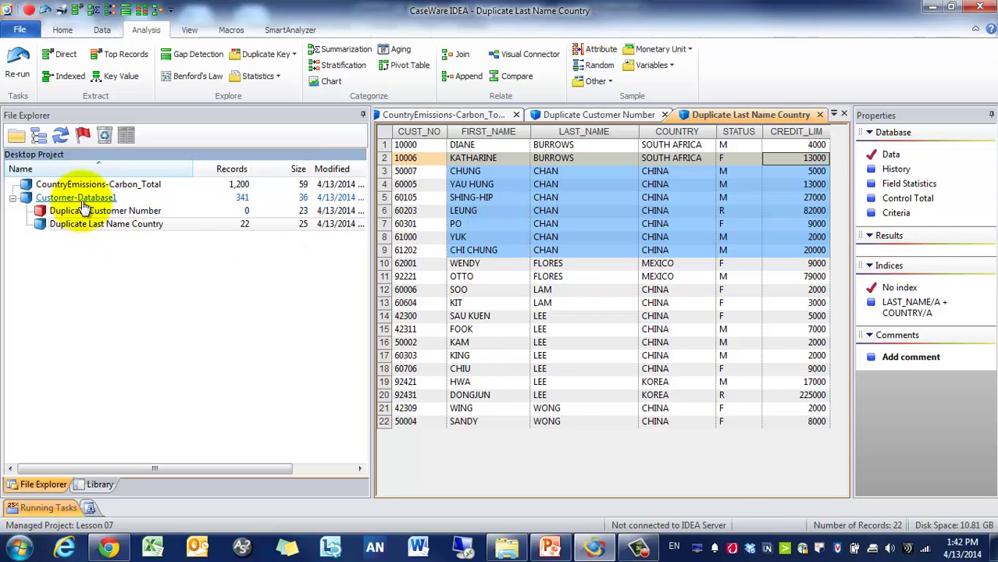
{"action": "double_click", "coordinate": [82, 199]}
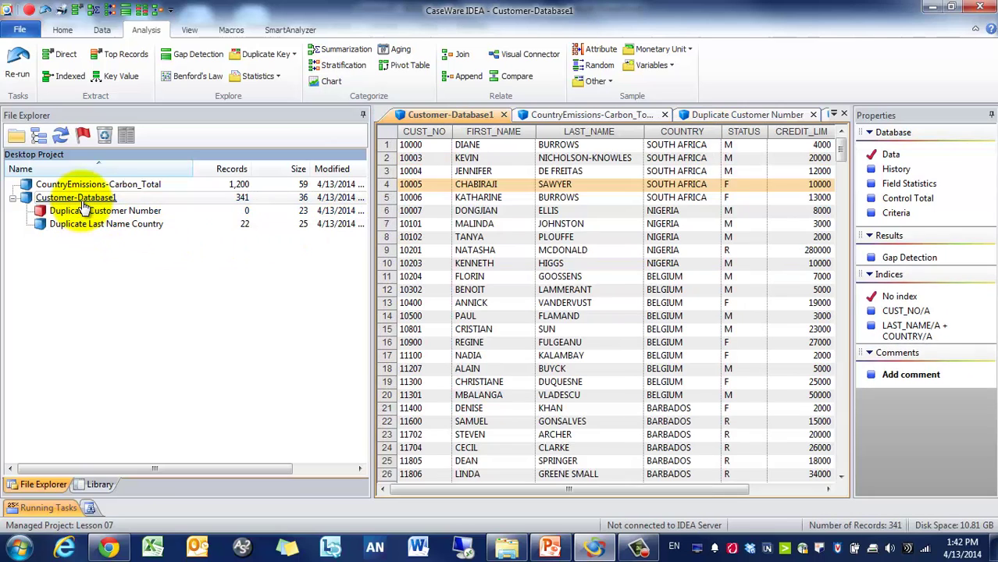
View the Duplicate Key Exclusion fields list, then cancel without running it
{"action": "left_click", "coordinate": [288, 54]}
{"action": "left_click", "coordinate": [283, 91]}
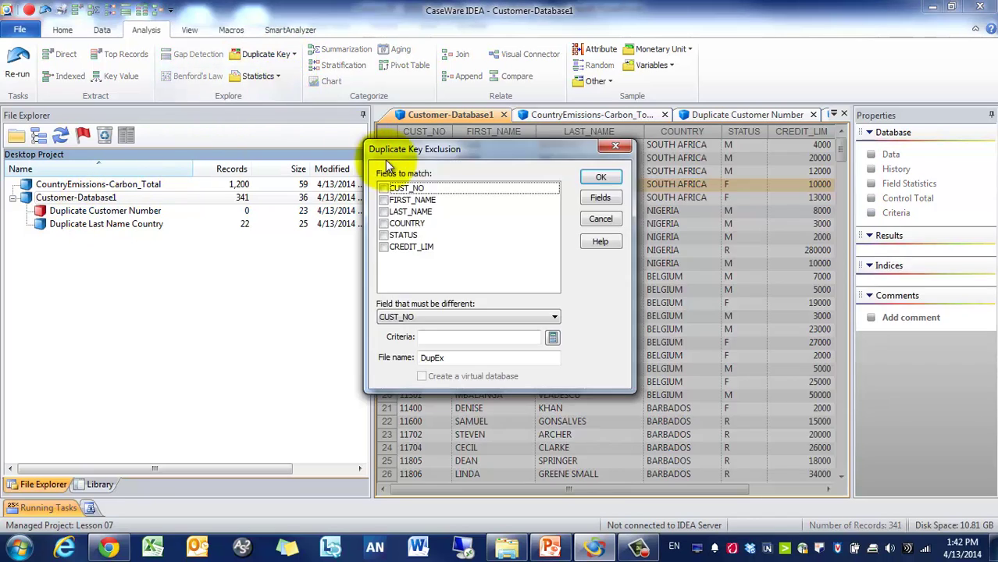
{"action": "left_click", "coordinate": [600, 198]}
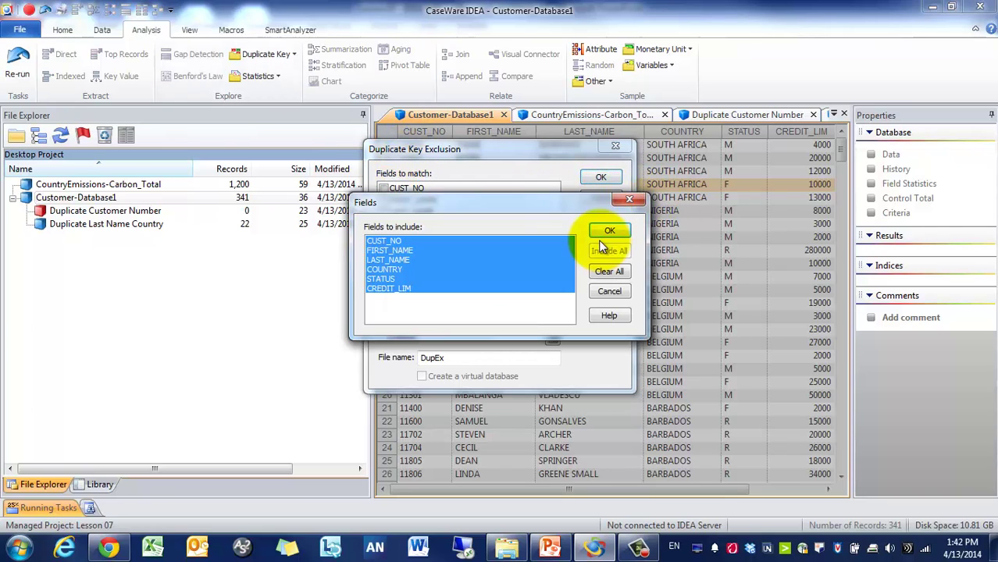
{"action": "left_click", "coordinate": [628, 202]}
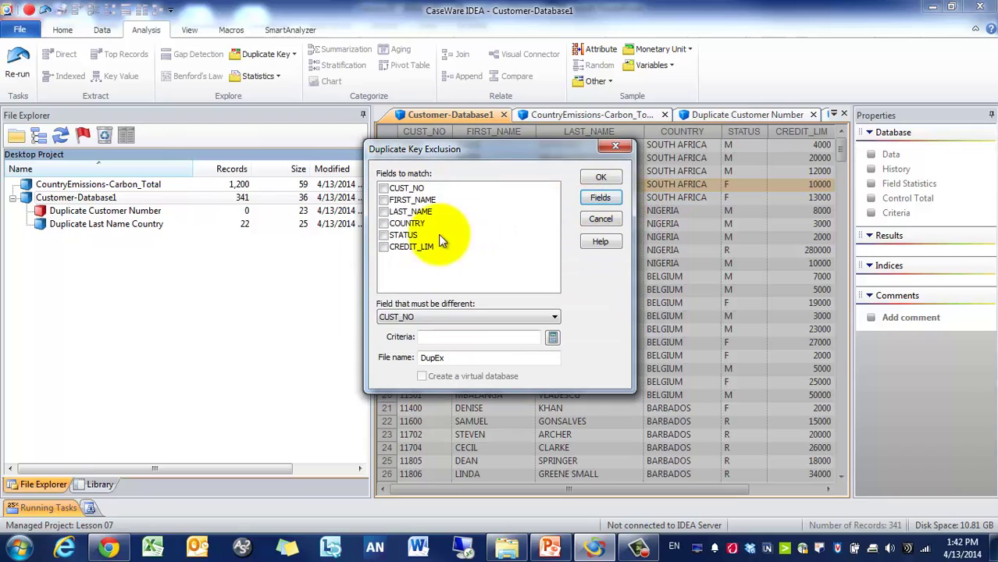
{"action": "left_click", "coordinate": [606, 219]}
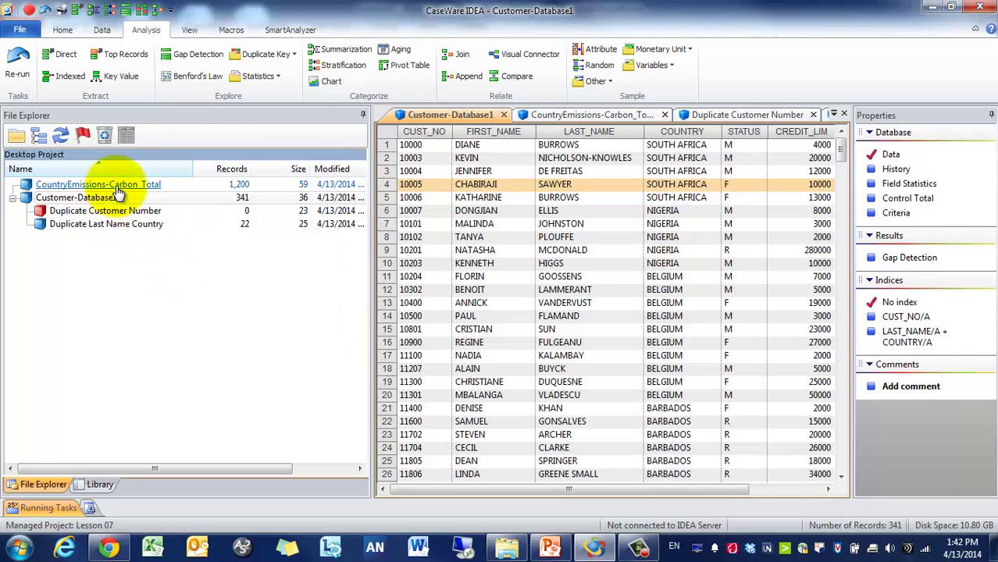
{"action": "double_click", "coordinate": [118, 186]}
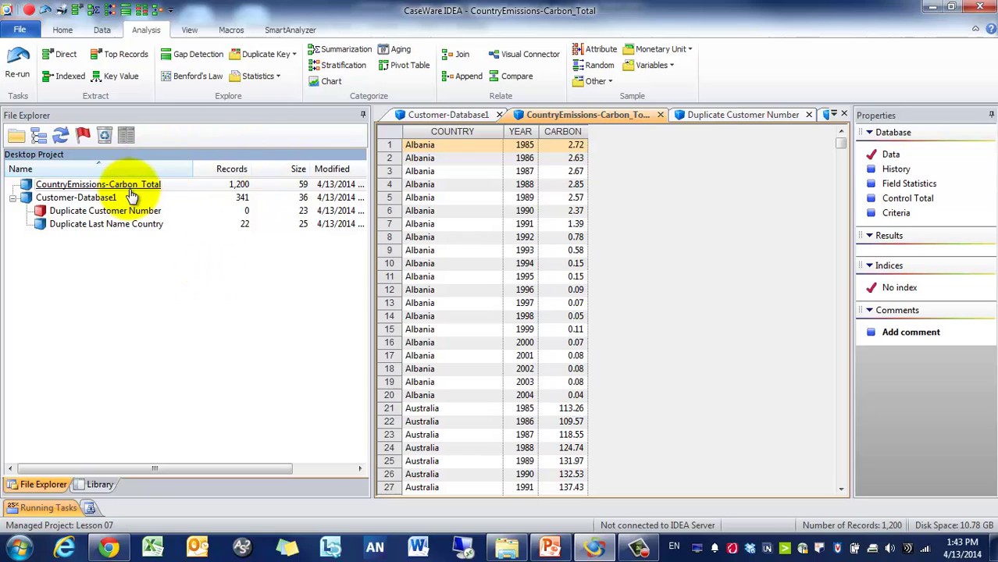
Start a Benford's Law analysis with CARBON as the field to analyse
{"action": "left_click", "coordinate": [190, 75]}
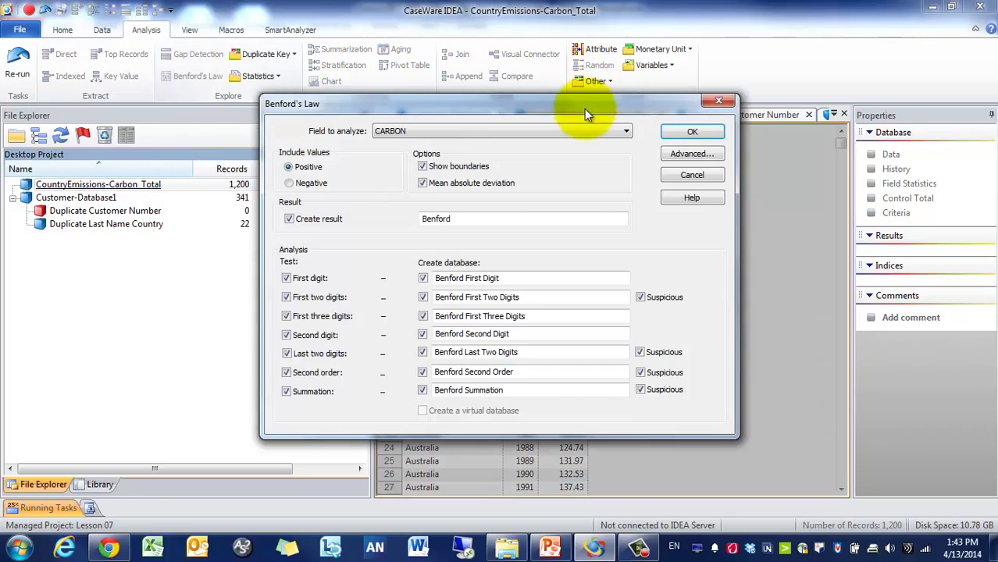
{"action": "left_click_drag", "start_coordinate": [584, 109], "coordinate": [377, 107]}
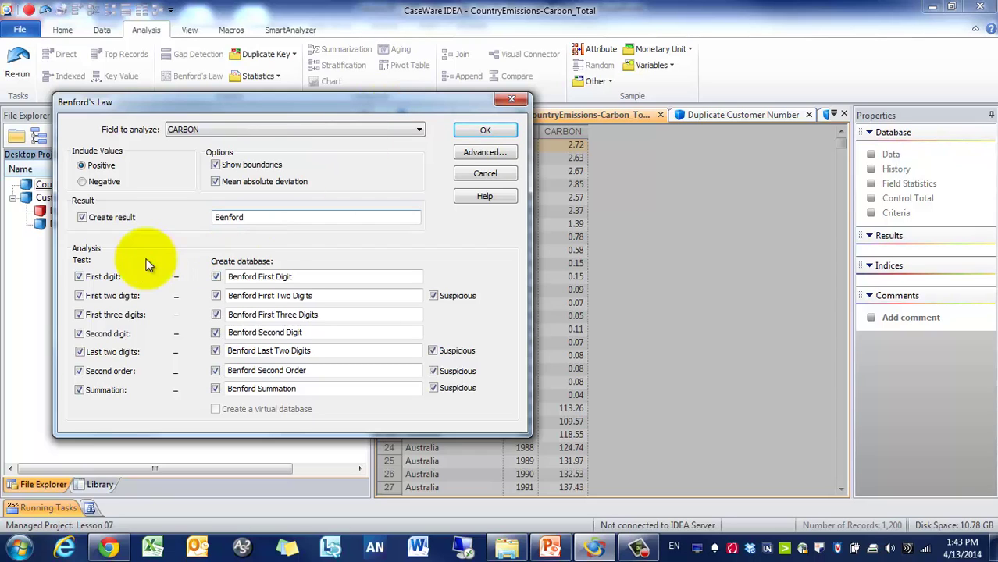
{"action": "left_click", "coordinate": [206, 129]}
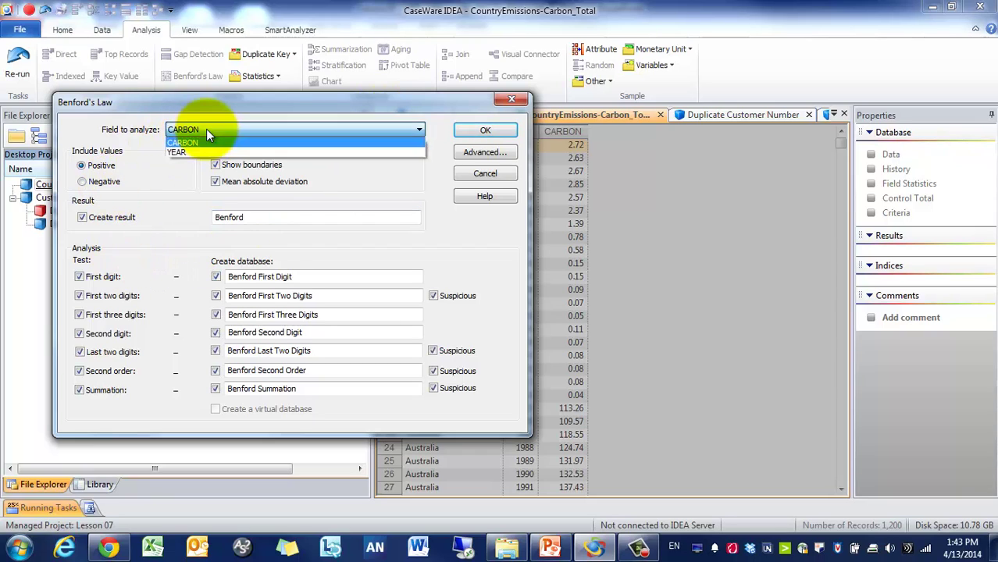
{"action": "left_click", "coordinate": [206, 131]}
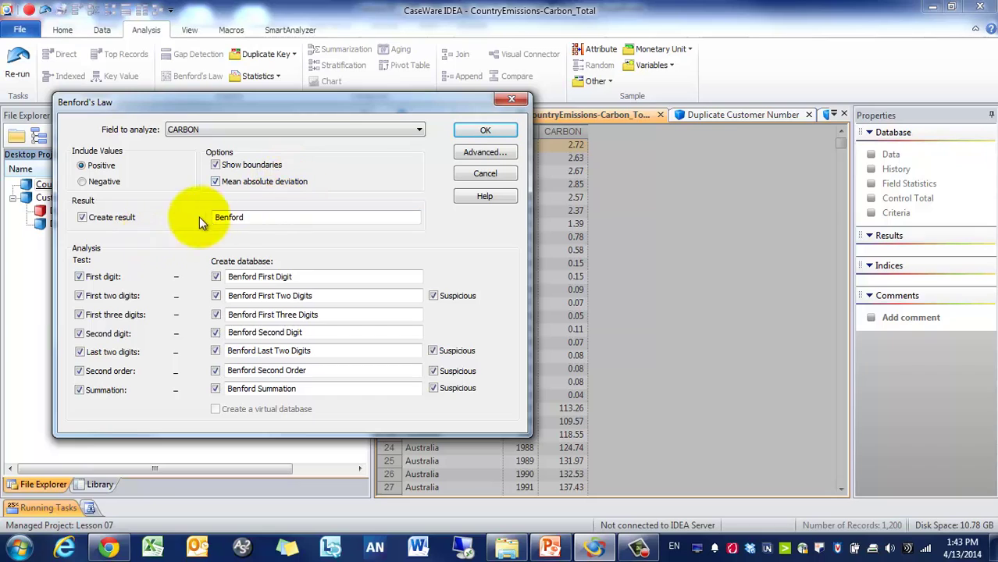
Keep only the First digit and First two digits tests, unticking all other Benford tests
{"action": "left_click", "coordinate": [79, 295]}
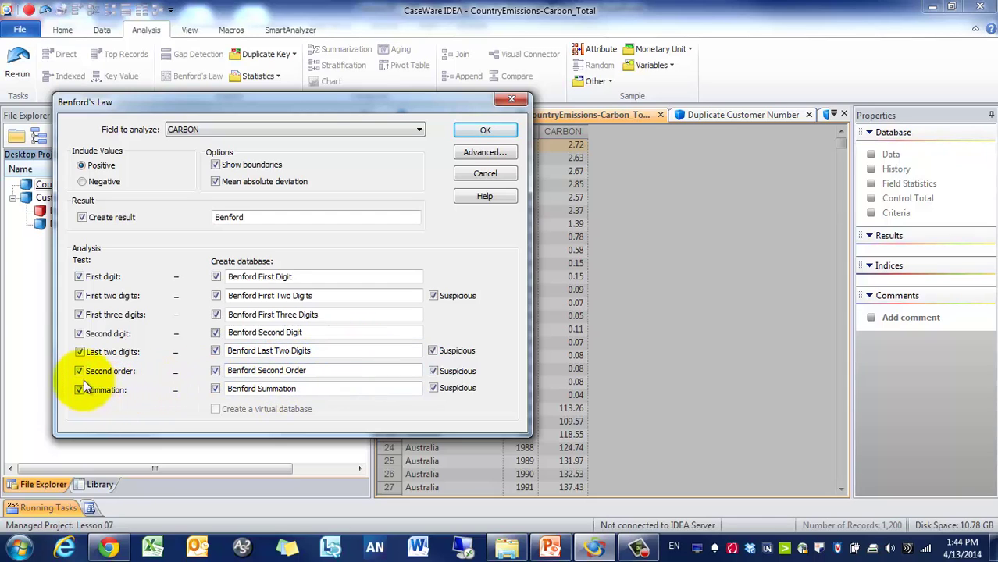
{"action": "left_click", "coordinate": [79, 315]}
{"action": "left_click", "coordinate": [78, 334]}
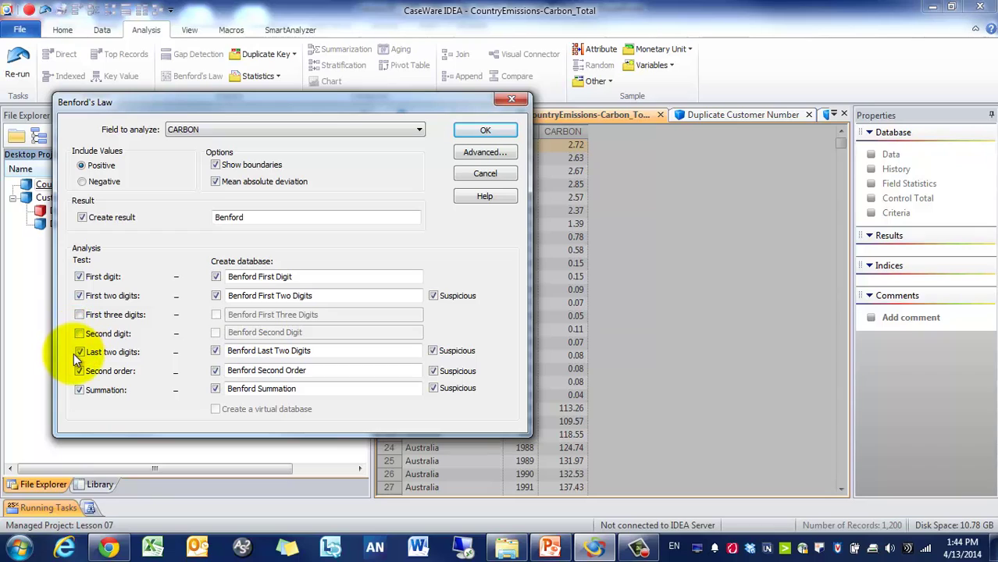
{"action": "left_click", "coordinate": [79, 352]}
{"action": "left_click", "coordinate": [79, 371]}
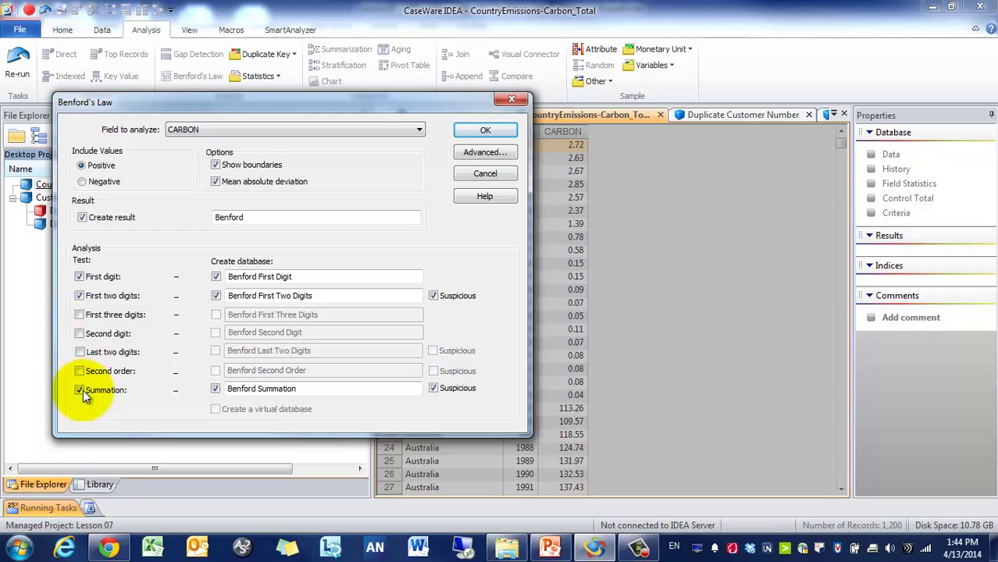
{"action": "left_click", "coordinate": [79, 390]}
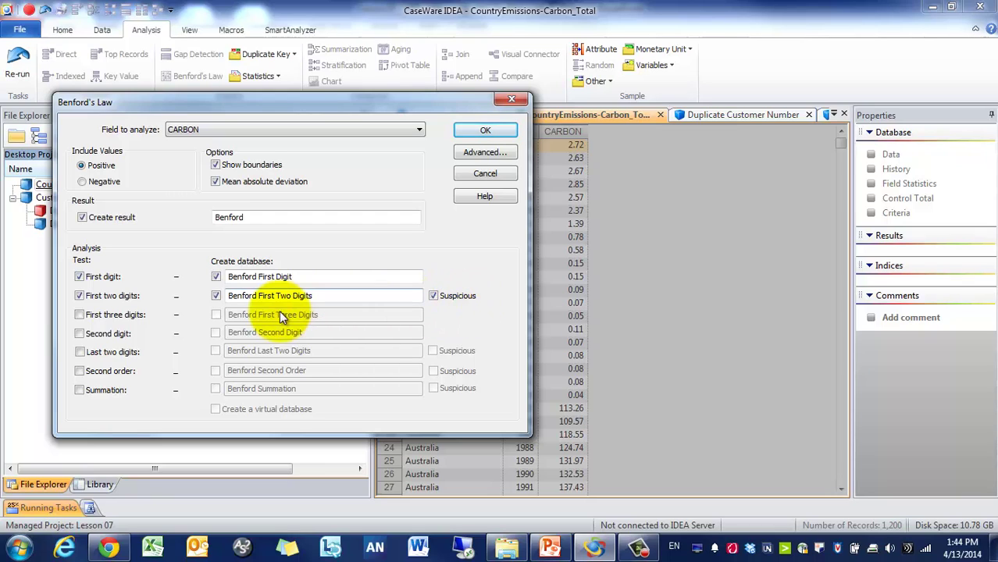
Run Benford's Law on CARBON and read the first-digit chart values (MAD 0.03206, Non-conformity)
{"action": "left_click", "coordinate": [484, 133]}
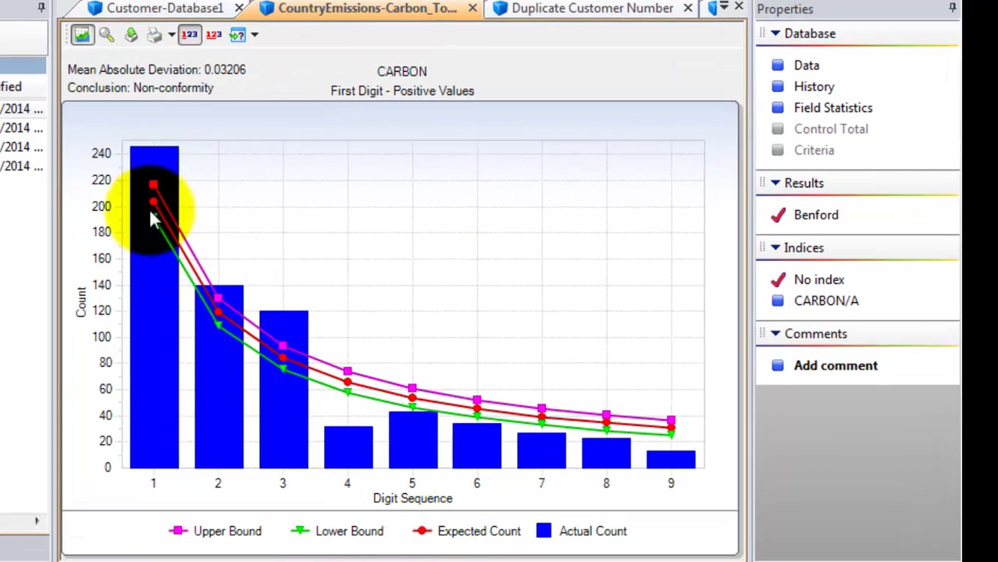
{"action": "mouse_move", "coordinate": [277, 222]}
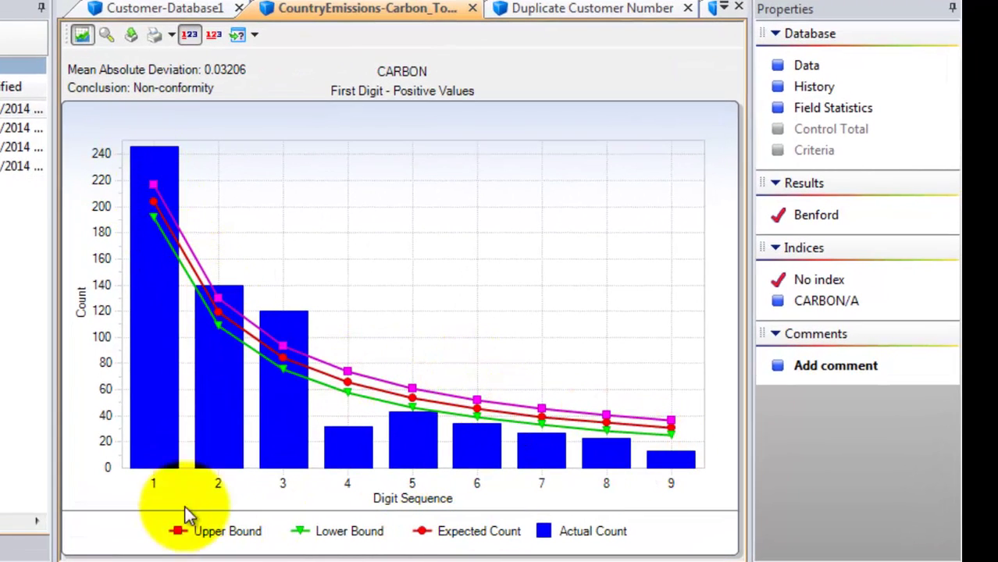
{"action": "mouse_move", "coordinate": [157, 164]}
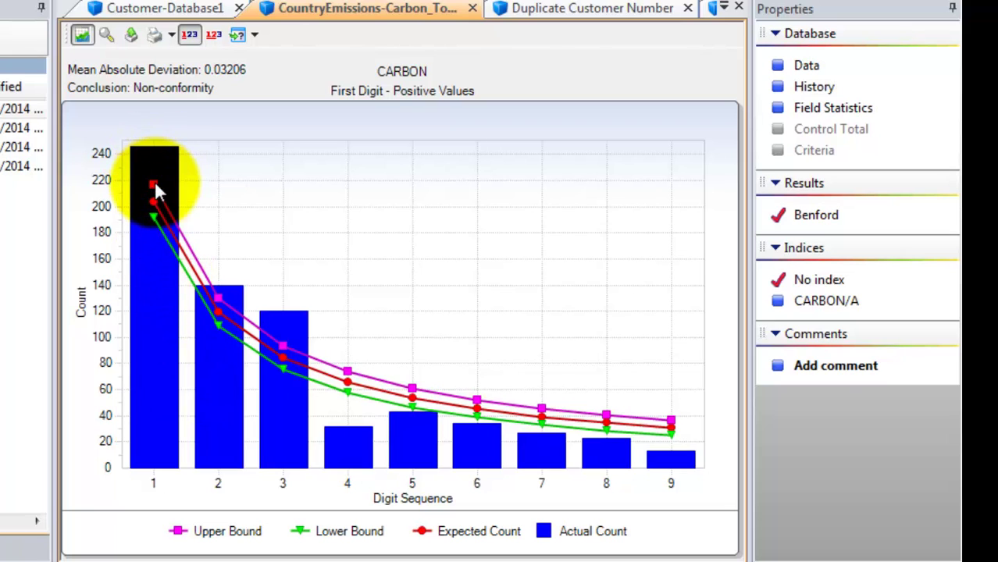
{"action": "mouse_move", "coordinate": [155, 215]}
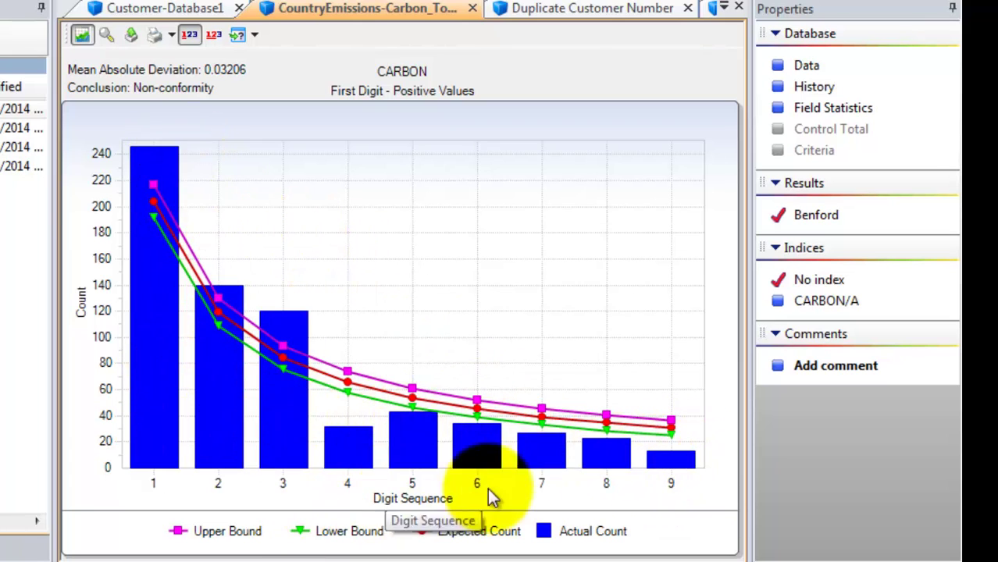
{"action": "mouse_move", "coordinate": [670, 459]}
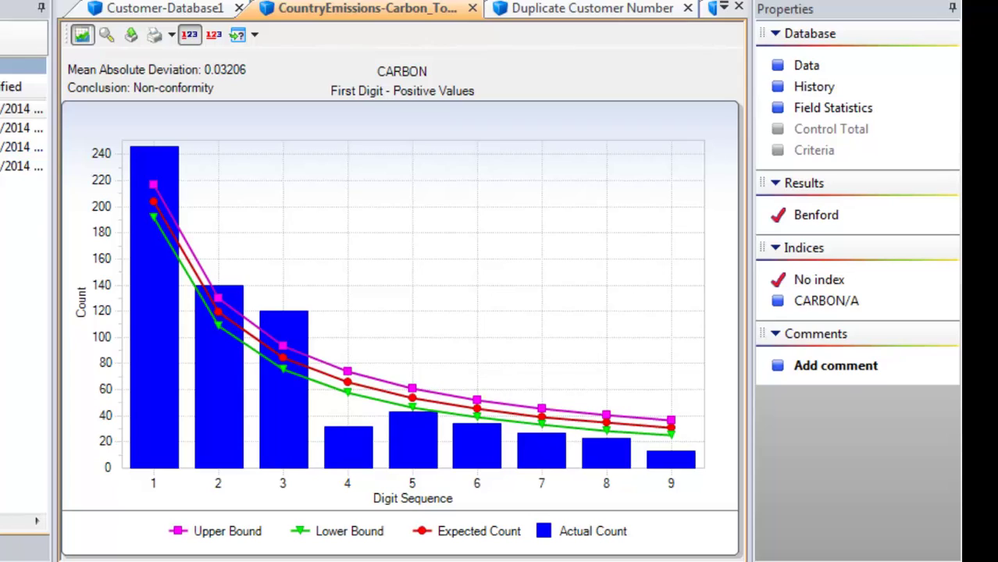
{"action": "double_click", "coordinate": [23, 127]}
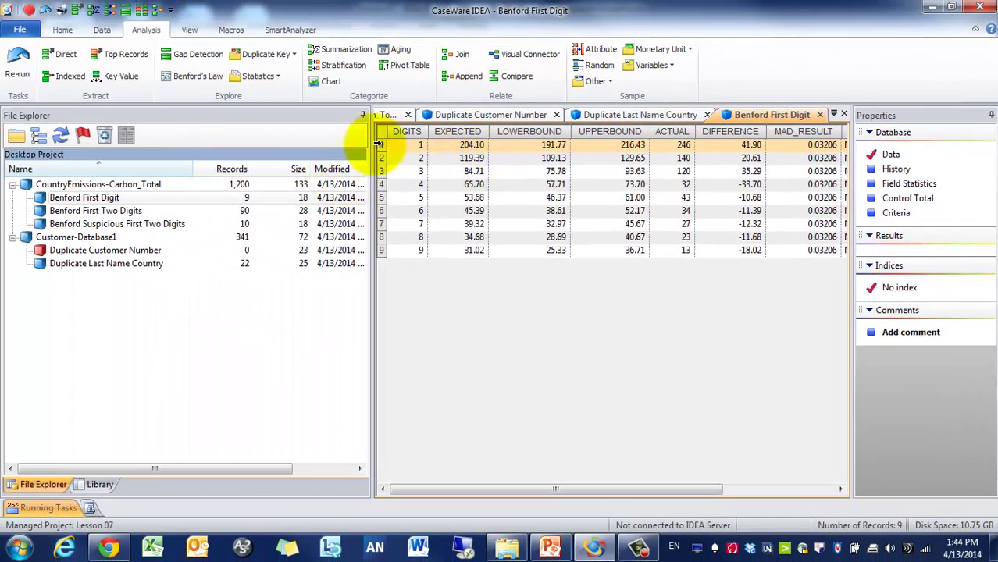
{"action": "left_click", "coordinate": [407, 148]}
{"action": "left_click", "coordinate": [458, 145]}
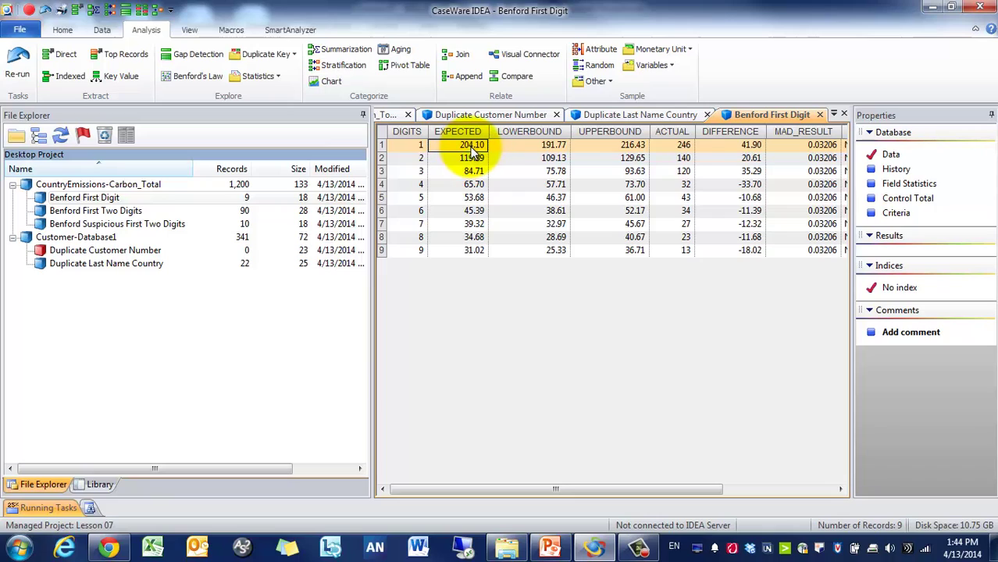
{"action": "left_click", "coordinate": [528, 146]}
{"action": "left_click", "coordinate": [621, 145]}
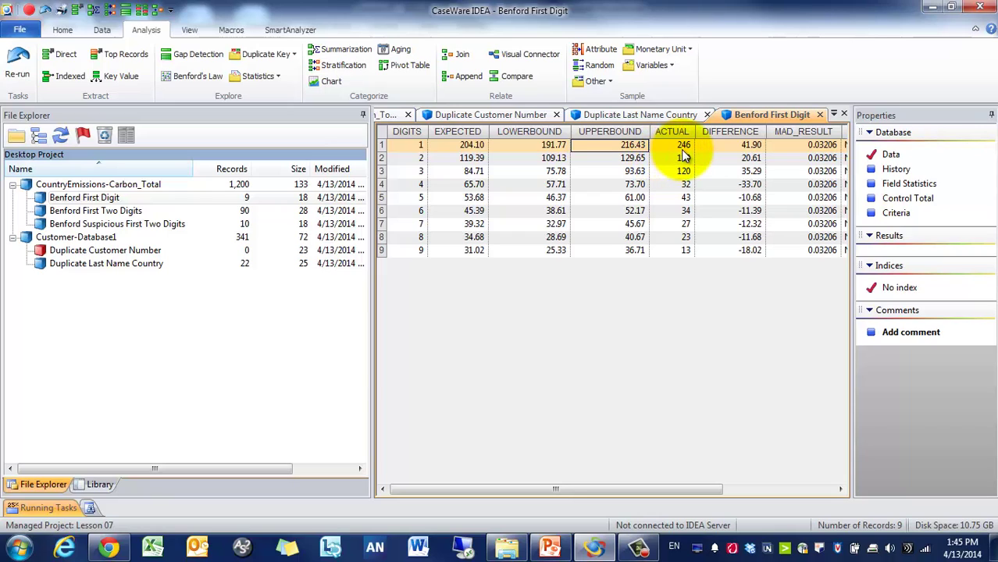
{"action": "left_click", "coordinate": [682, 150]}
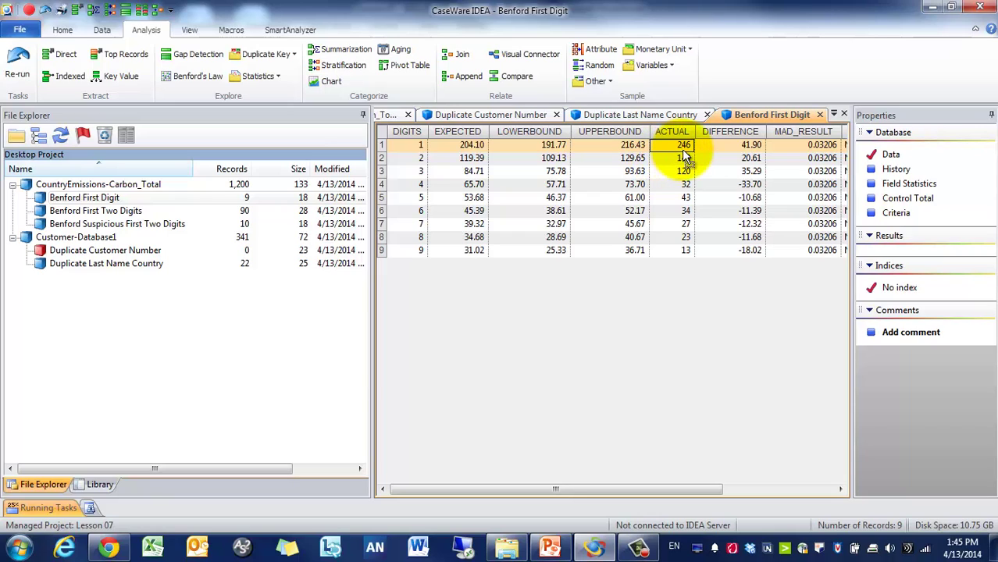
{"action": "left_click", "coordinate": [748, 146]}
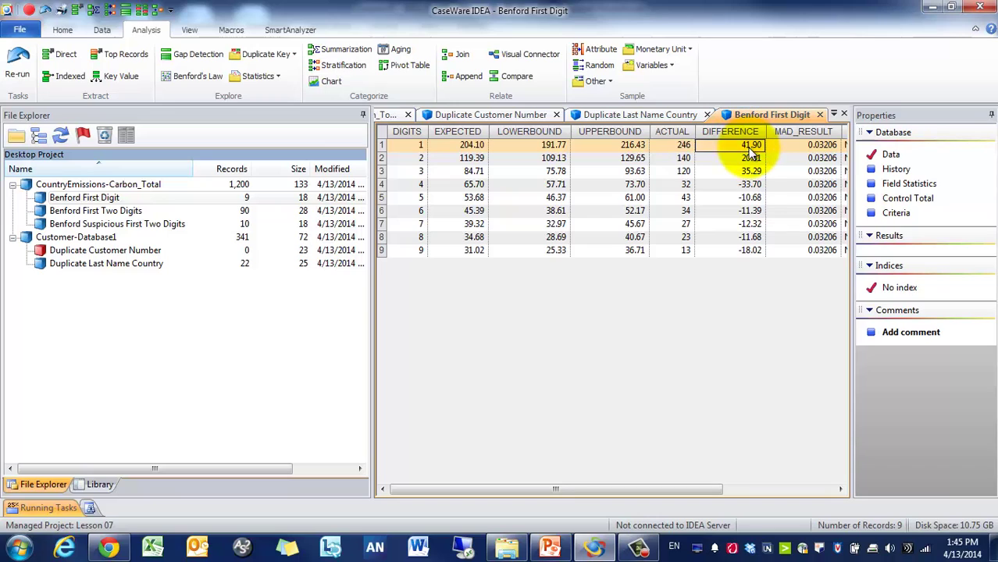
{"action": "left_click", "coordinate": [774, 488]}
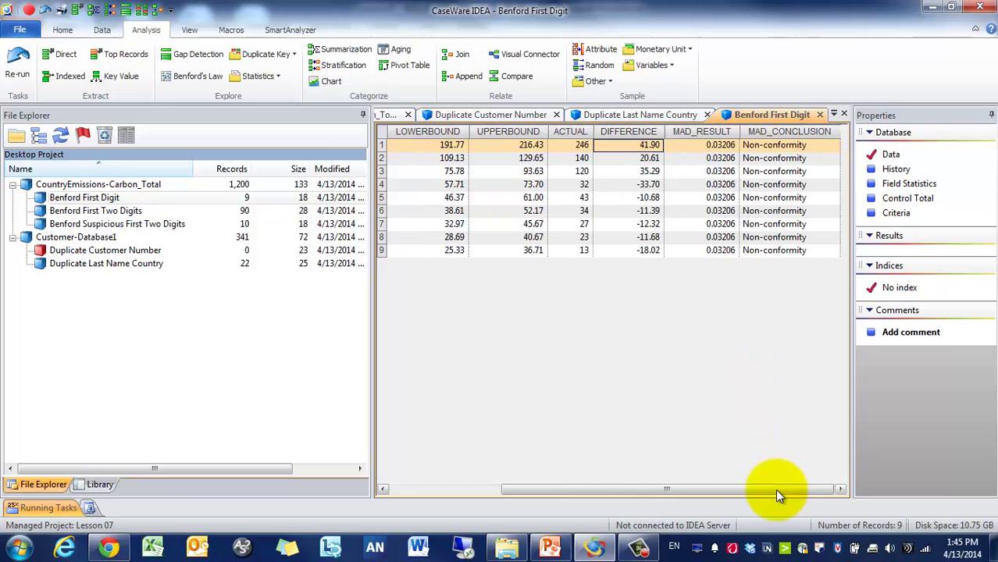
{"action": "left_click", "coordinate": [788, 145]}
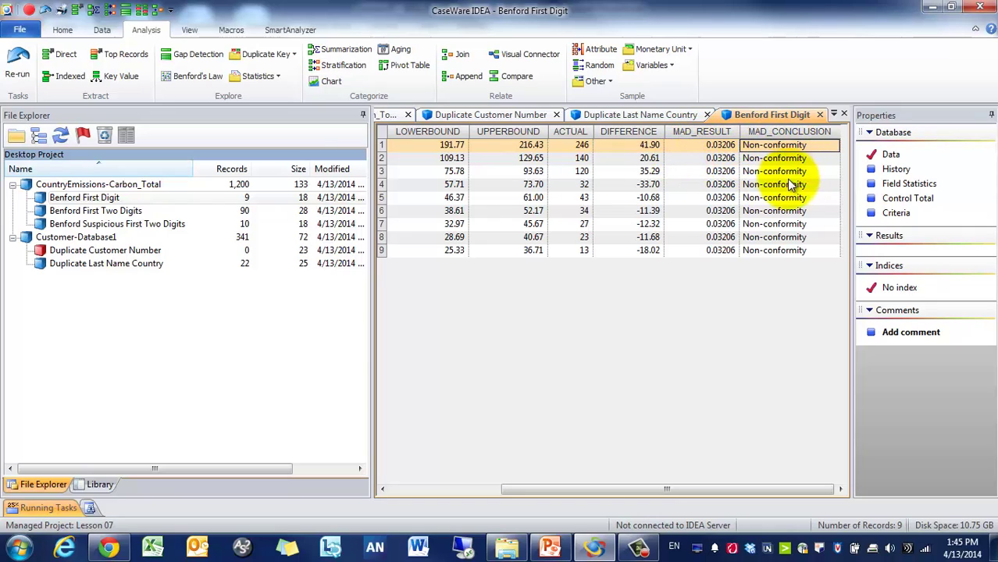
{"action": "double_click", "coordinate": [134, 214]}
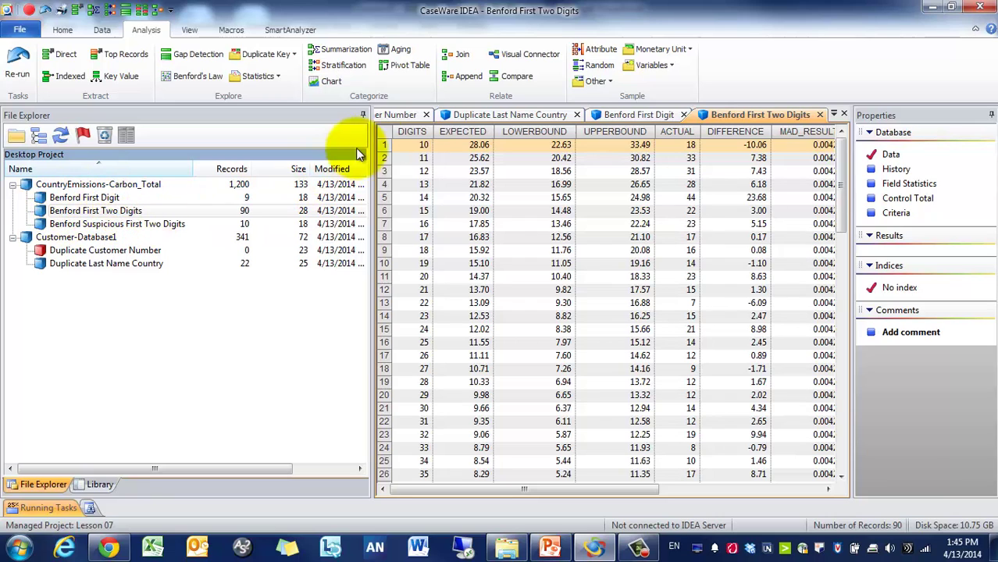
Compare digit 10's expected count of 28.06 with its actual count of 18
{"action": "left_click", "coordinate": [475, 147]}
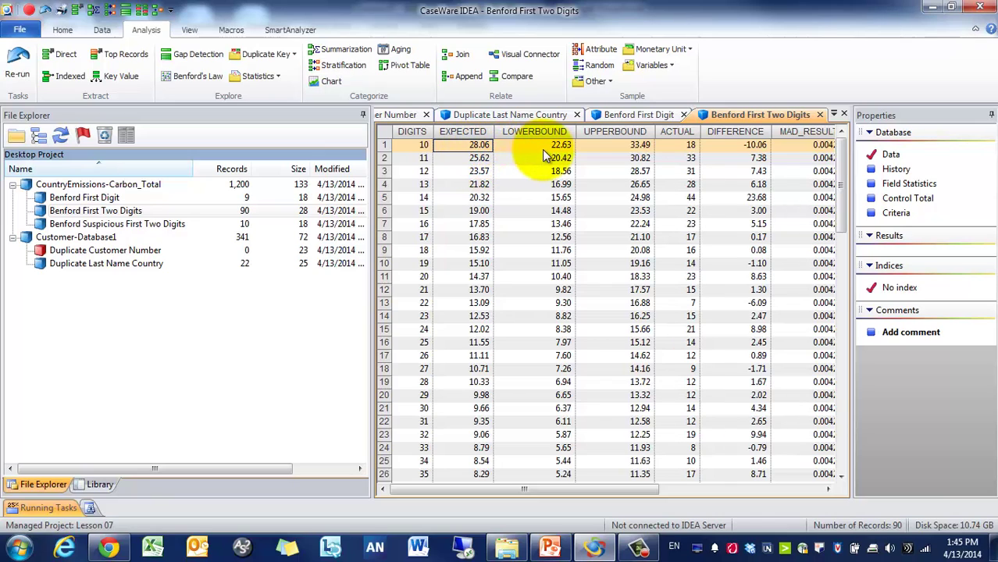
{"action": "left_click", "coordinate": [689, 146]}
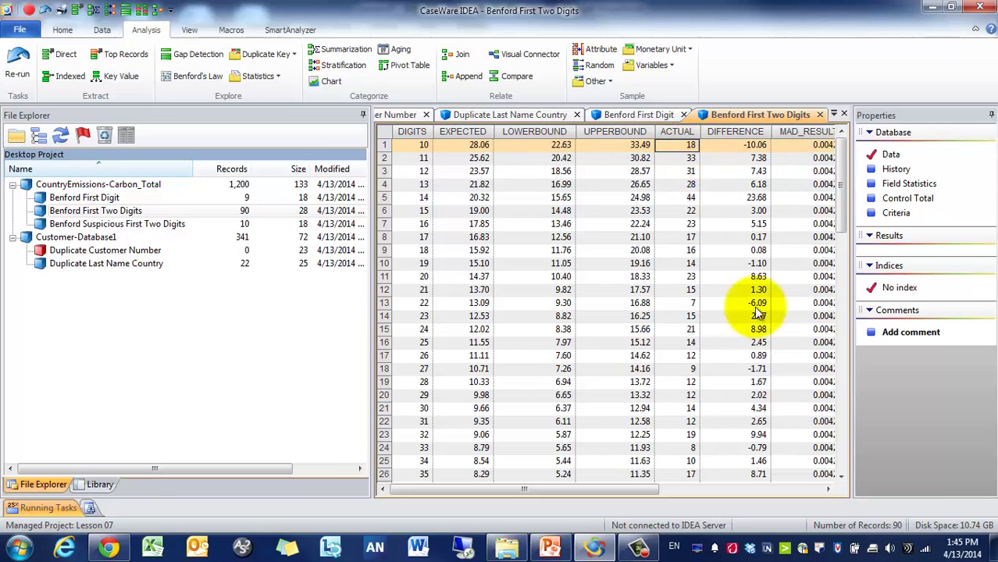
Open the suspicious first-two-digits records, highlight them, and check the first two DIGITS values of 24
{"action": "double_click", "coordinate": [142, 228]}
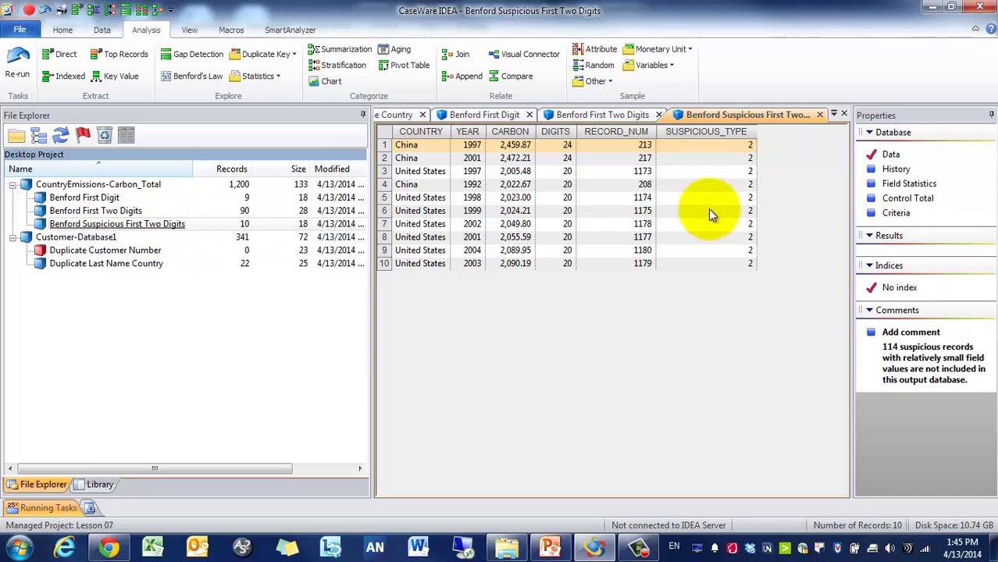
{"action": "left_click_drag", "start_coordinate": [410, 144], "coordinate": [707, 266]}
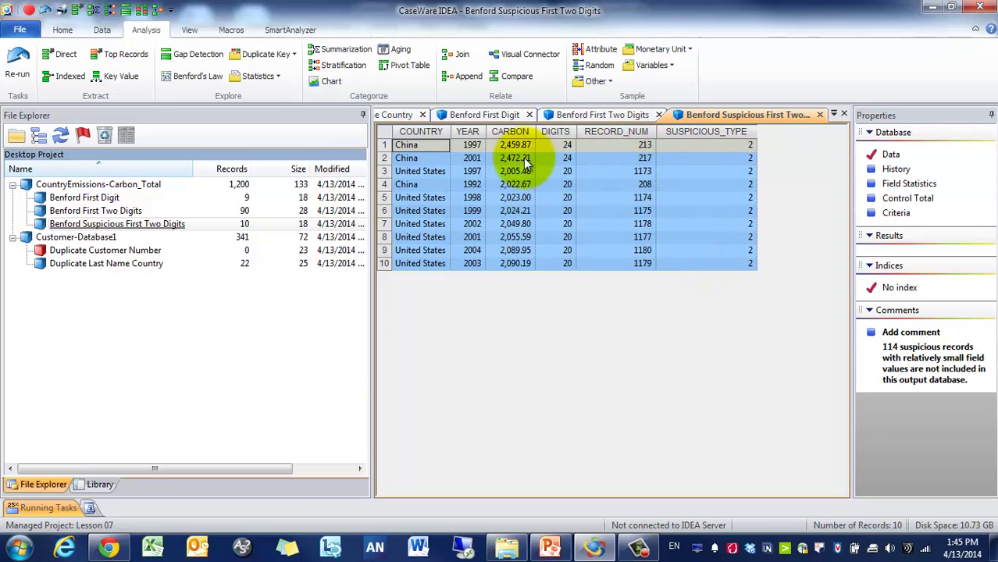
{"action": "left_click", "coordinate": [549, 145]}
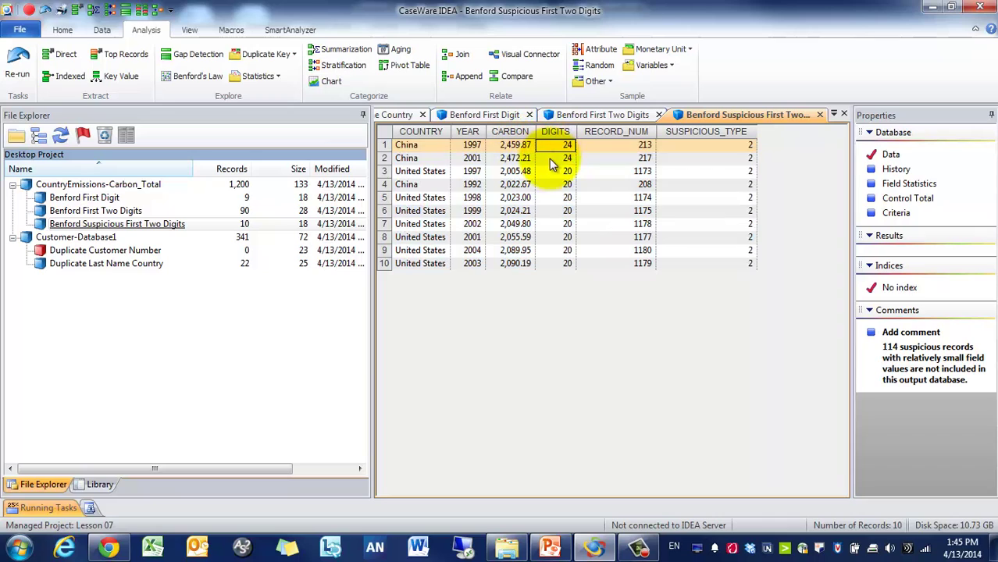
{"action": "left_click", "coordinate": [550, 159]}
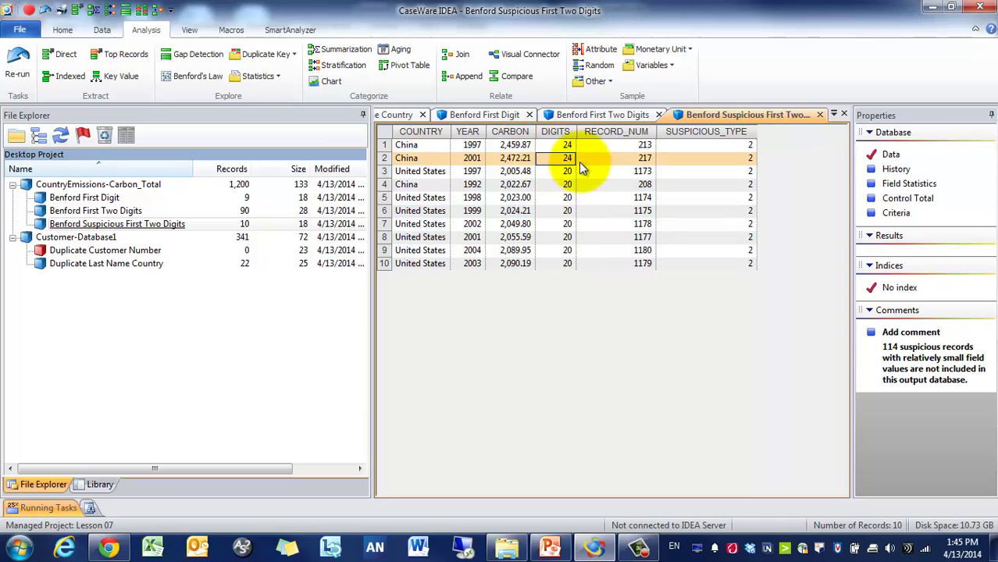